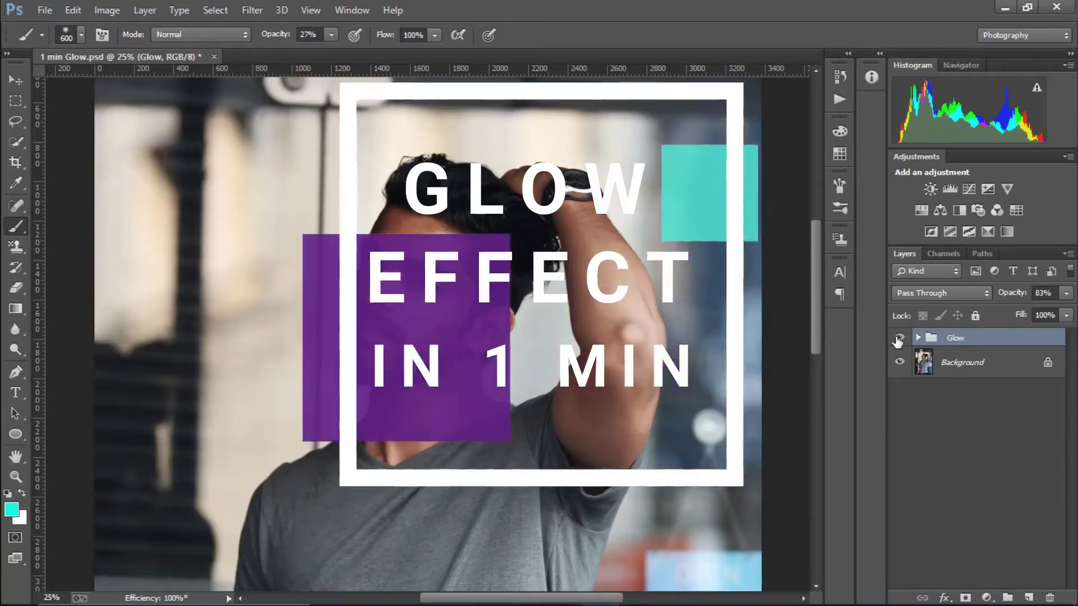
Toggle the Glow group off and on to compare the glow with the original photo
click(898, 338)
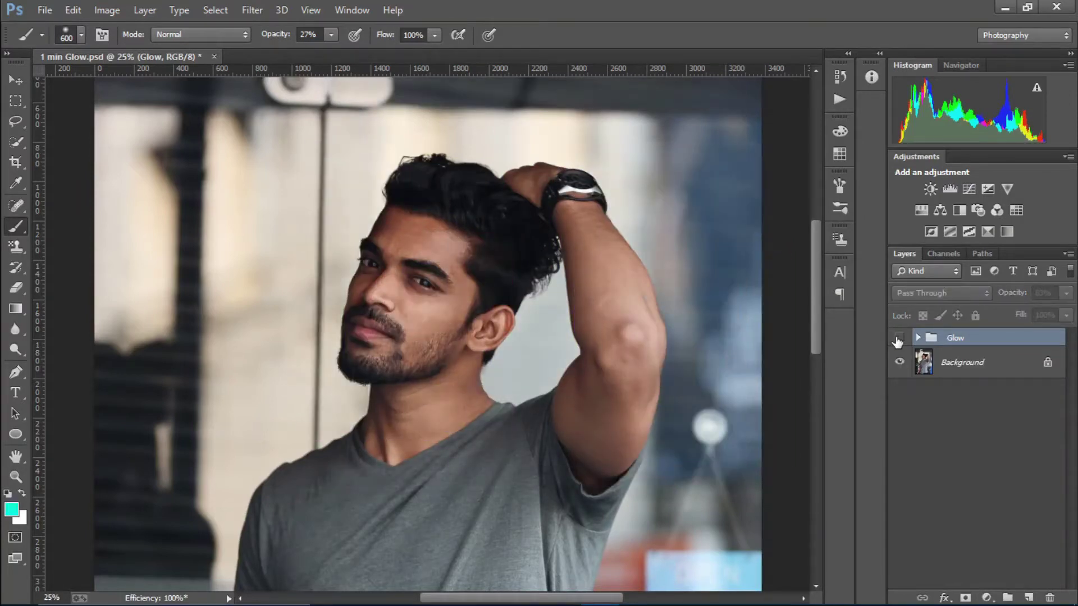
click(898, 338)
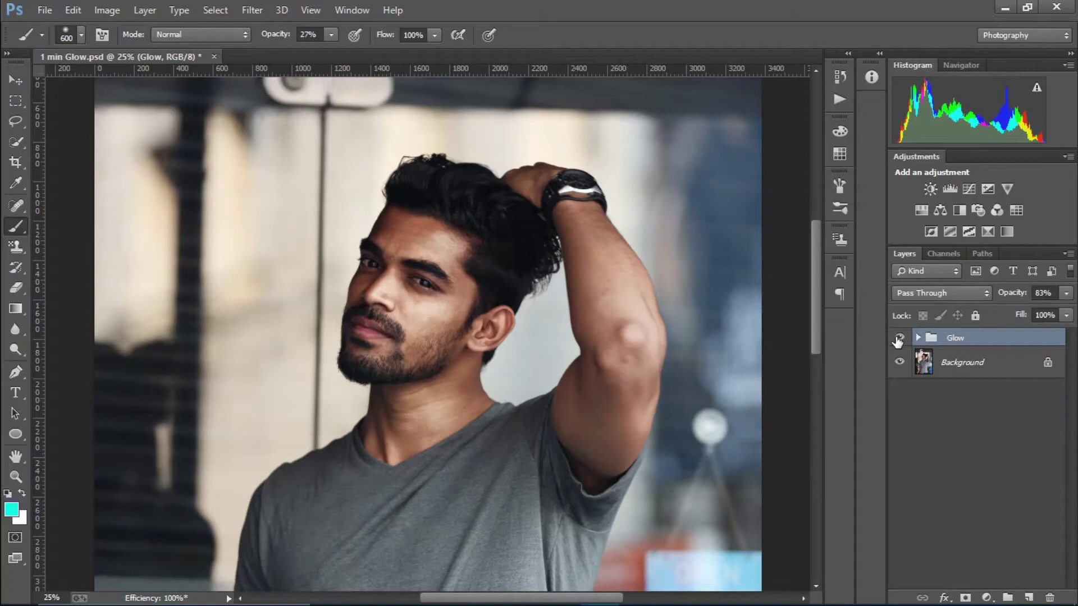
key(ctrl+minus)
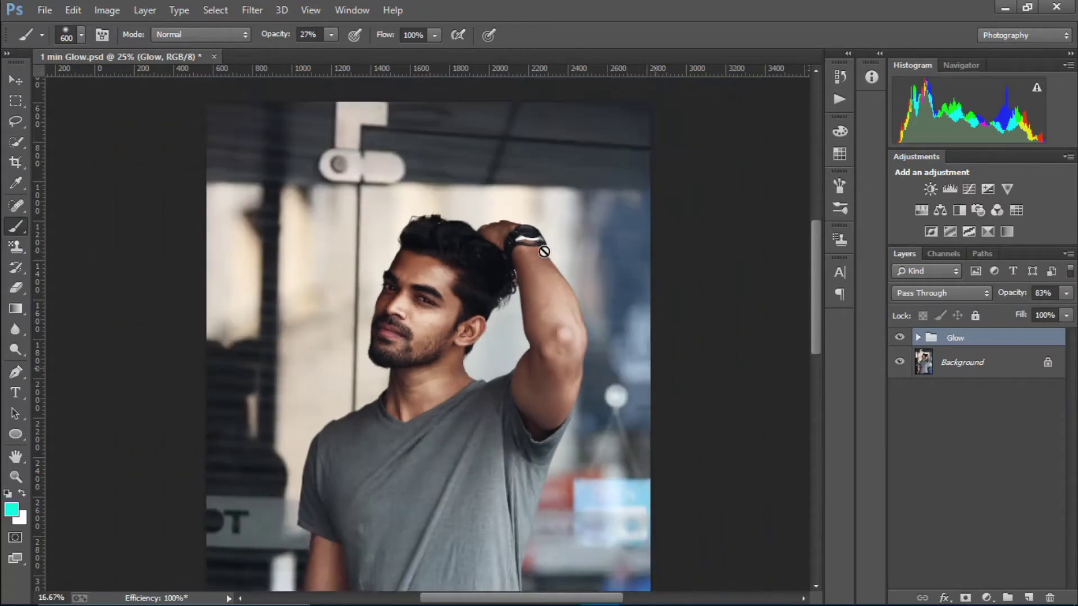
key(ctrl+plus)
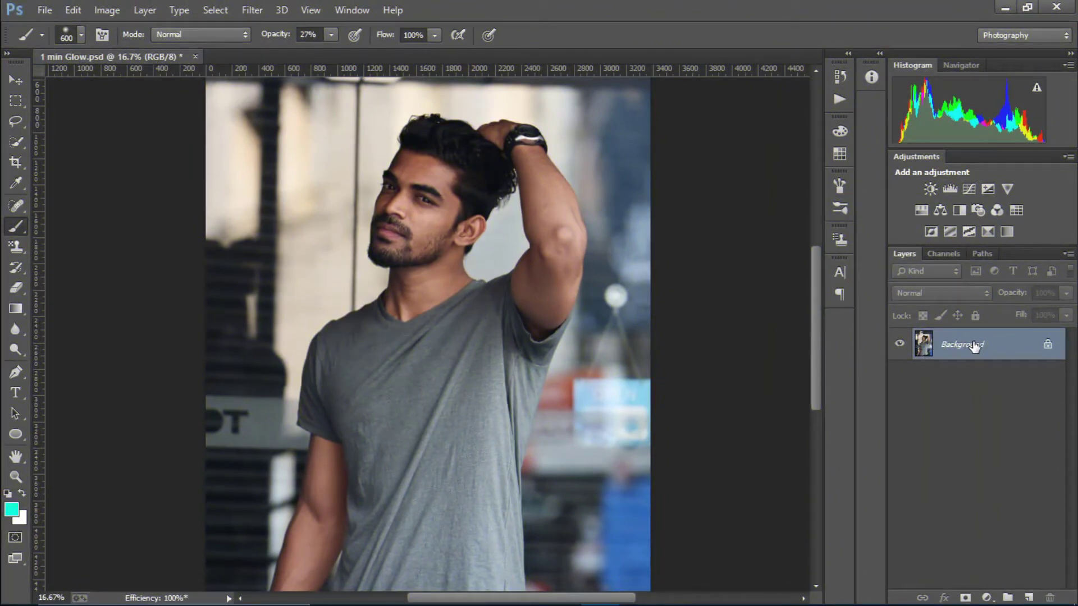
Duplicate the Background as a layer named 'Glow' and open Filter Gallery for it
key(ctrl+j)
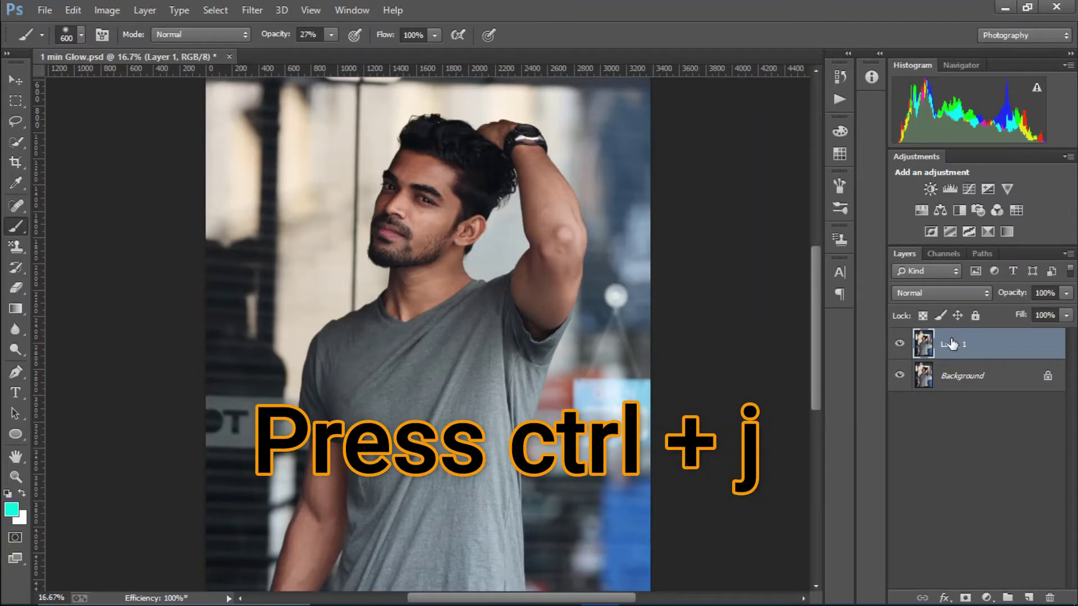
double_click(952, 344)
text(Glow)
key(Return)
click(252, 10)
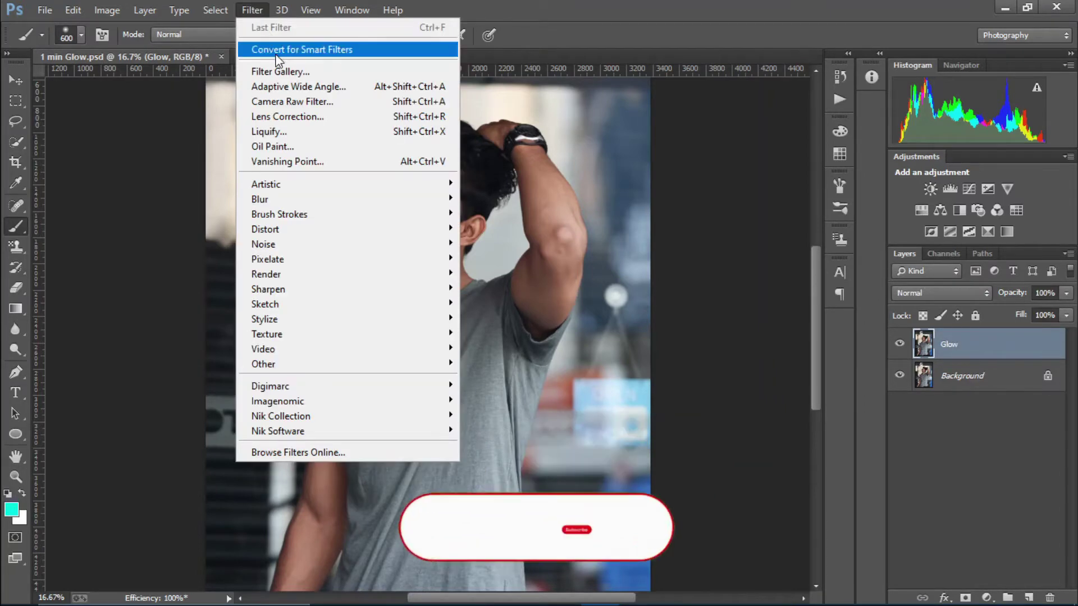
click(264, 71)
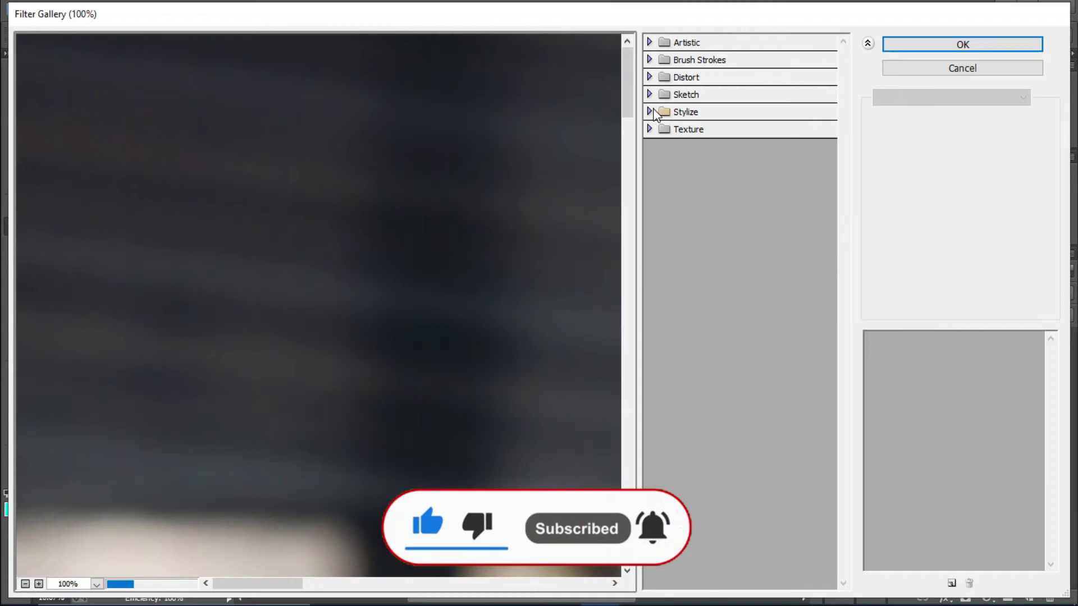
Choose Distort > Diffuse Glow and fit the preview to show the whole photo
click(654, 112)
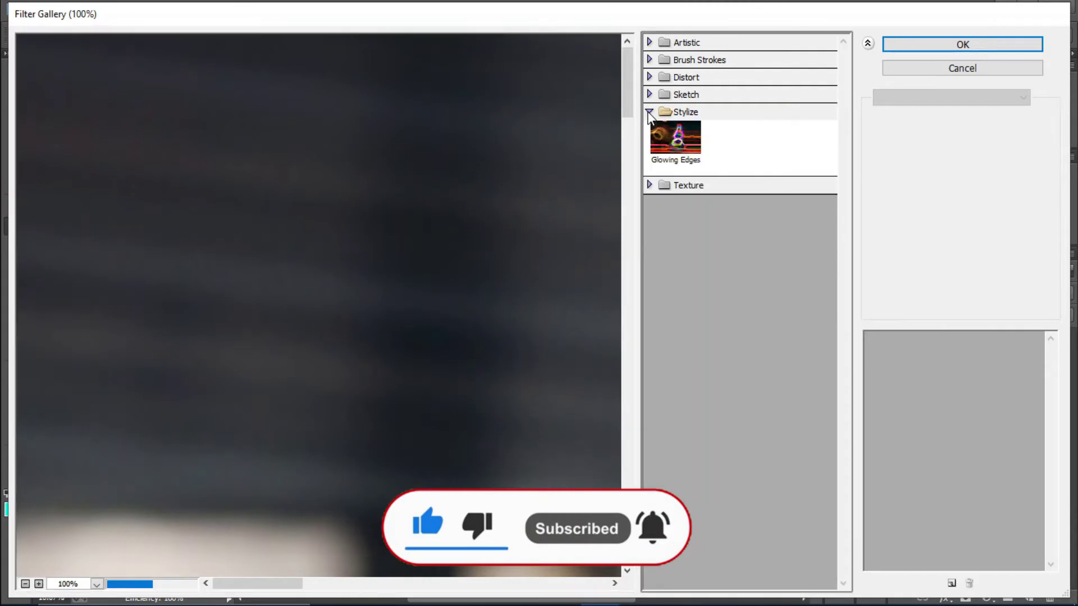
click(650, 77)
click(676, 104)
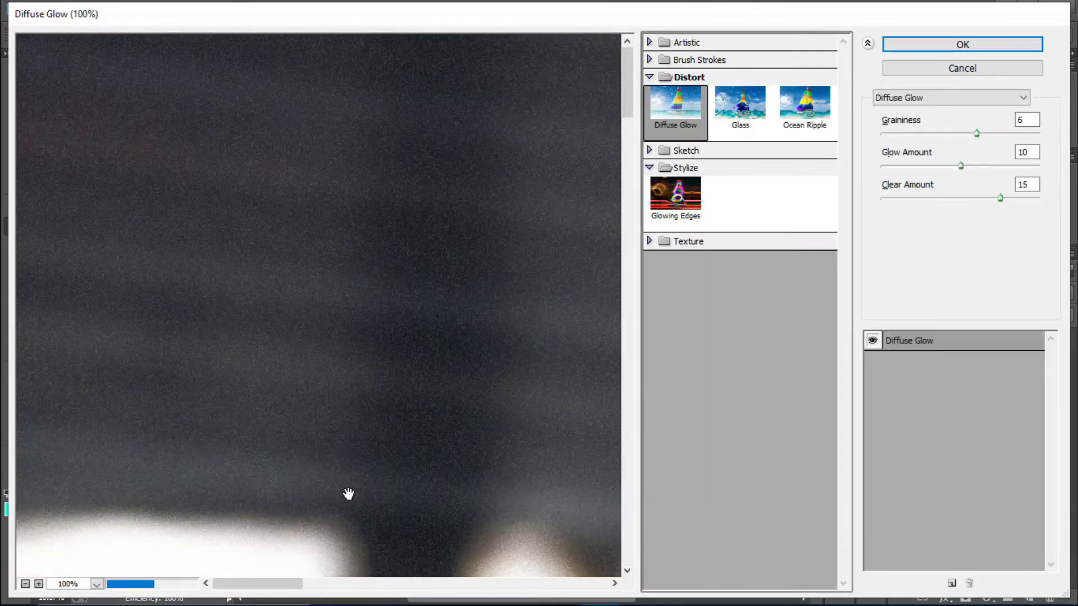
click(25, 584)
click(25, 583)
click(25, 584)
click(25, 584)
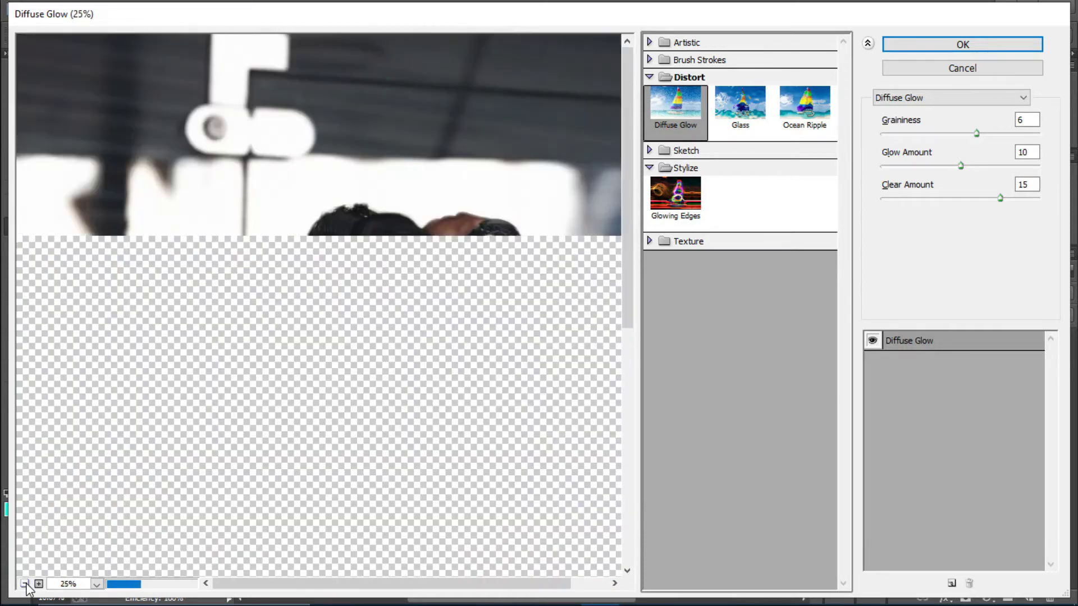
click(25, 584)
click(25, 584)
click(25, 584)
click(25, 584)
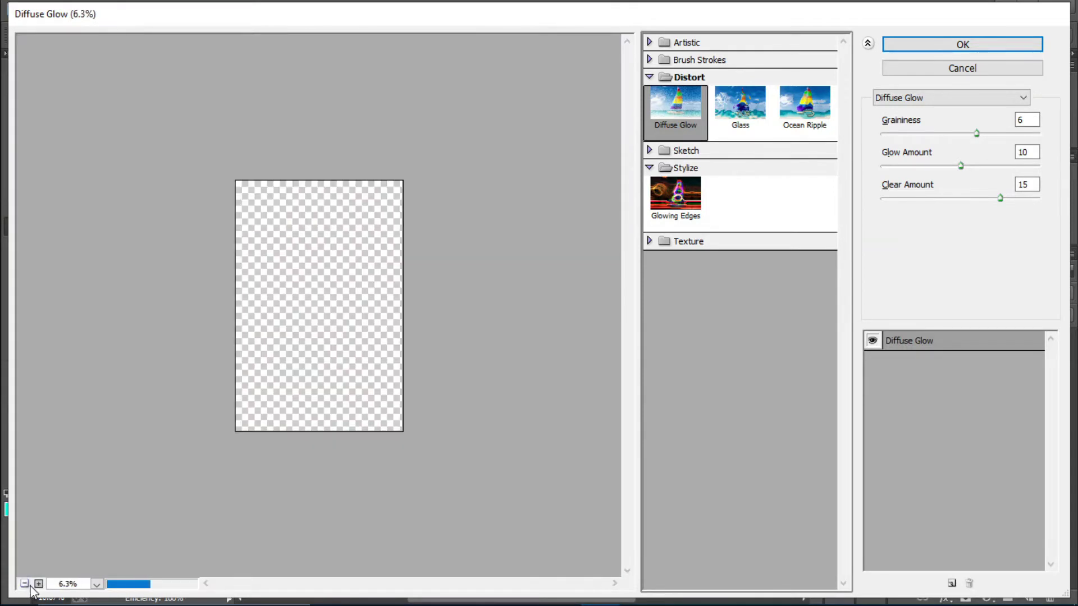
click(38, 584)
click(38, 584)
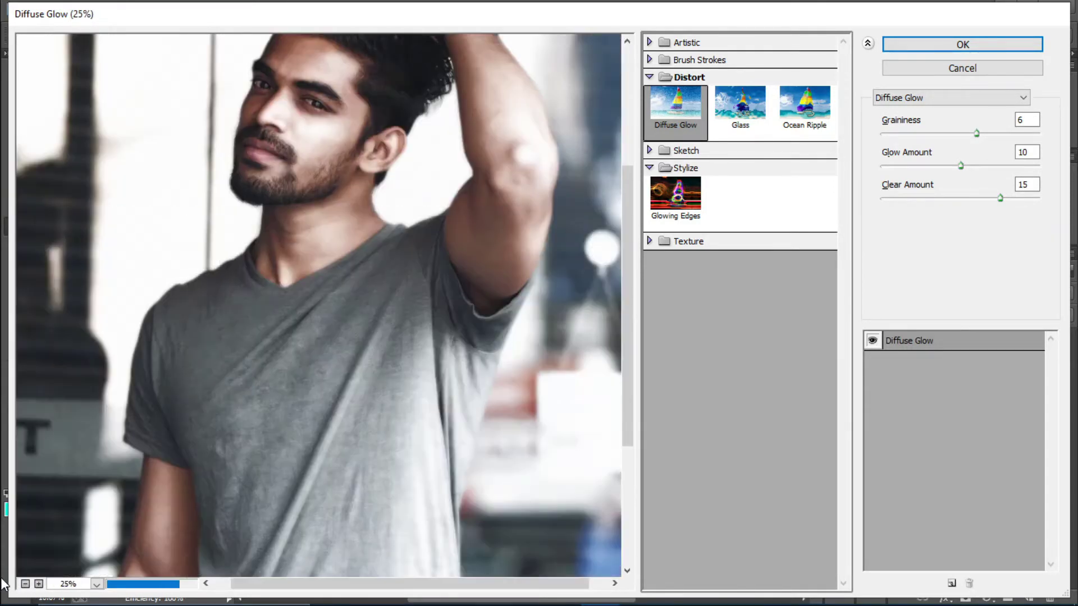
click(25, 584)
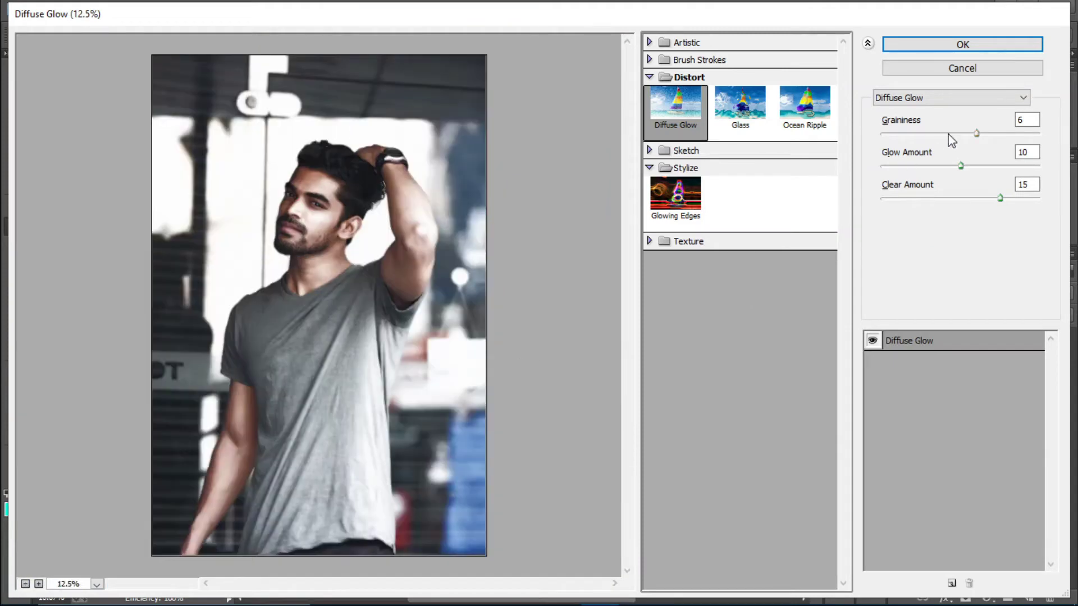
Set Graininess 2, Glow Amount 10 and Clear Amount 16, then apply the filter
drag(948, 135, 928, 134)
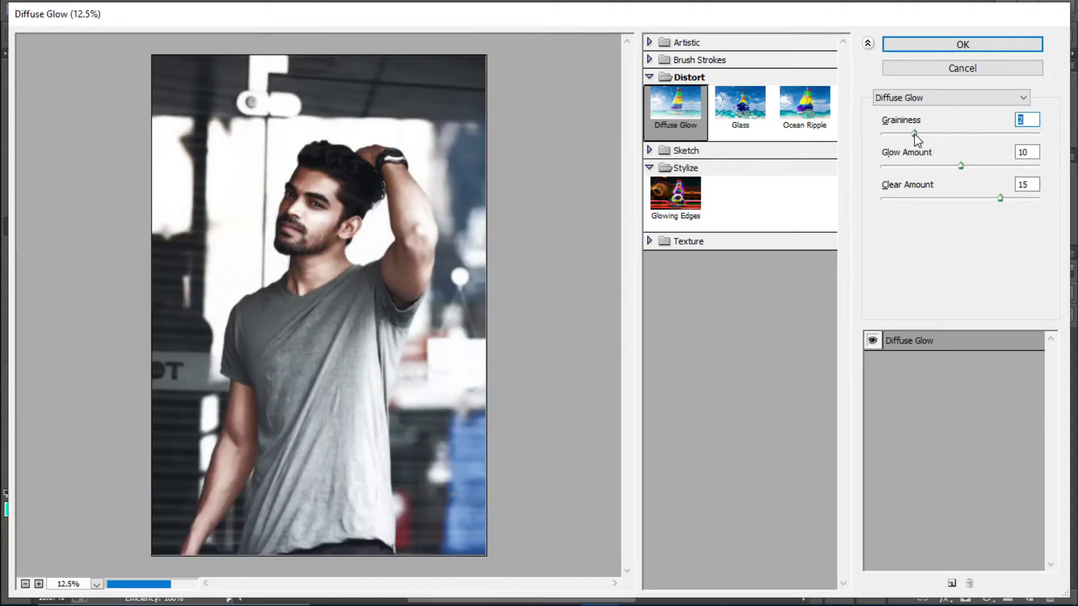
drag(958, 162, 969, 164)
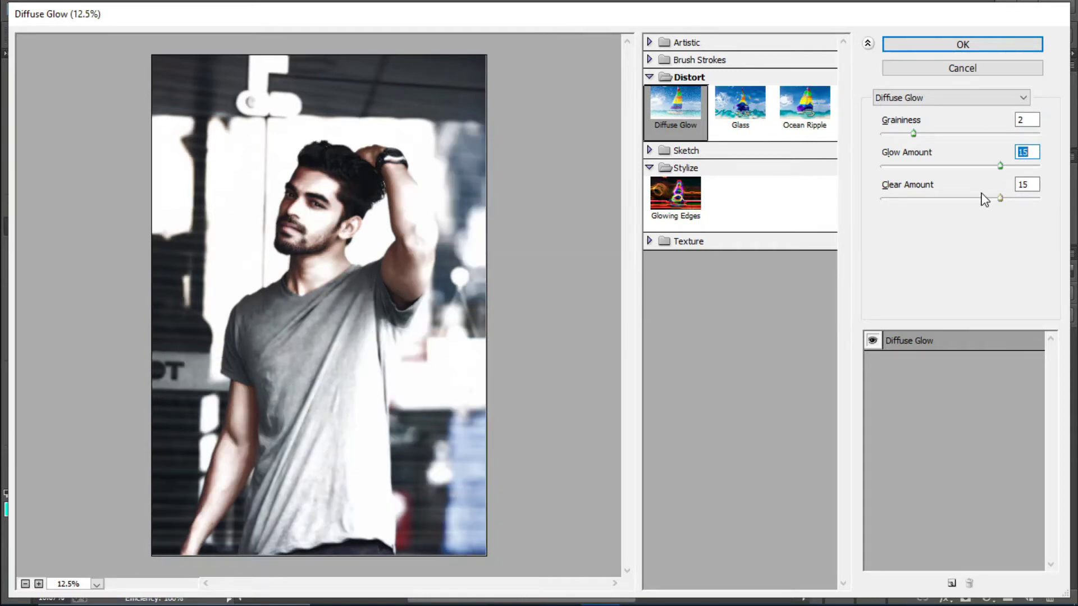
drag(995, 169, 988, 165)
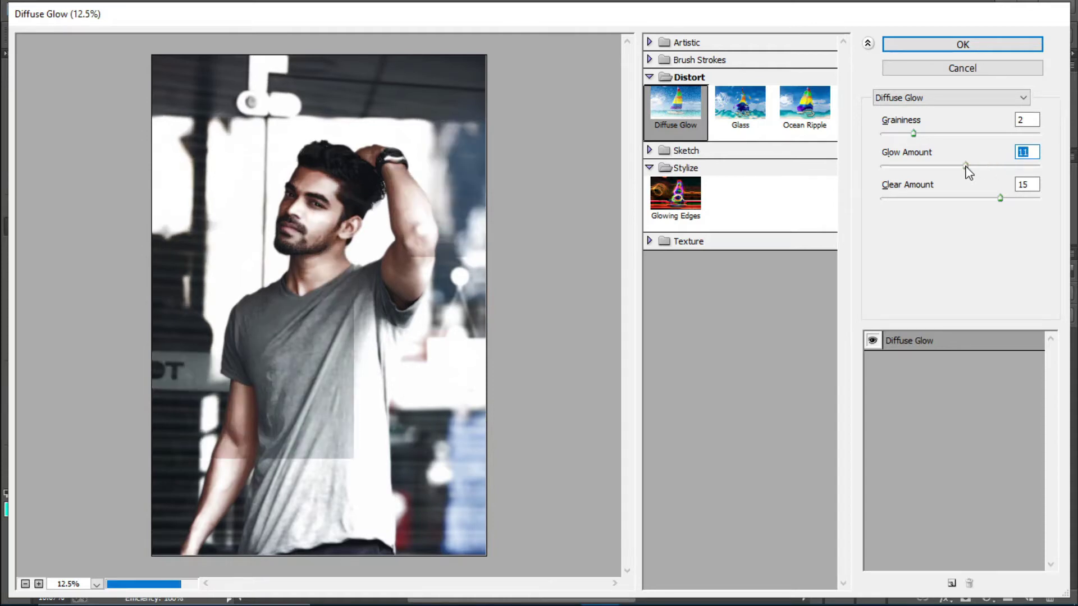
drag(966, 167, 959, 167)
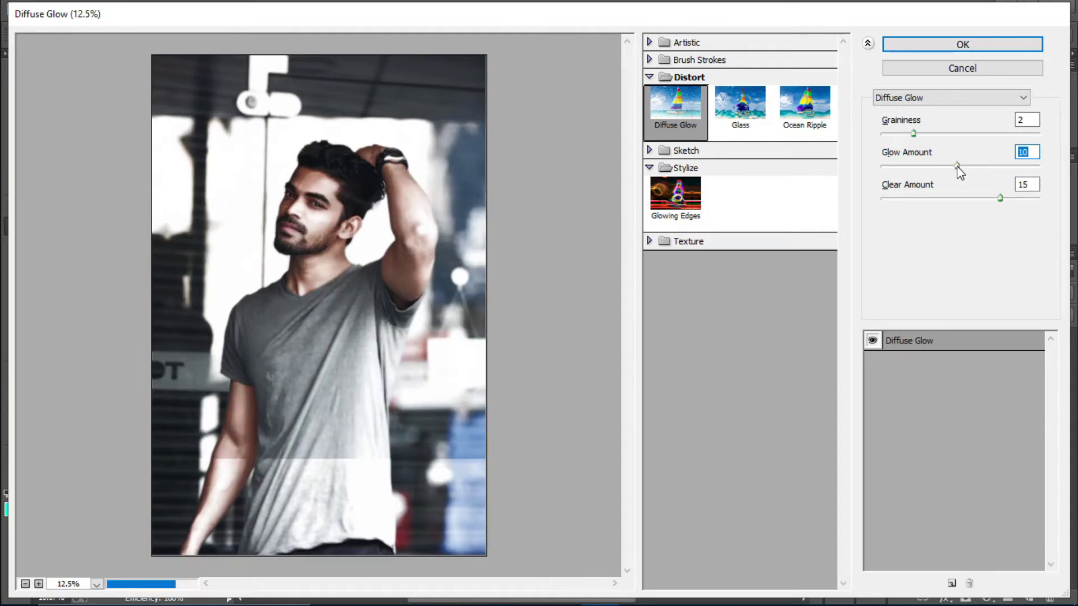
drag(1003, 206, 1008, 205)
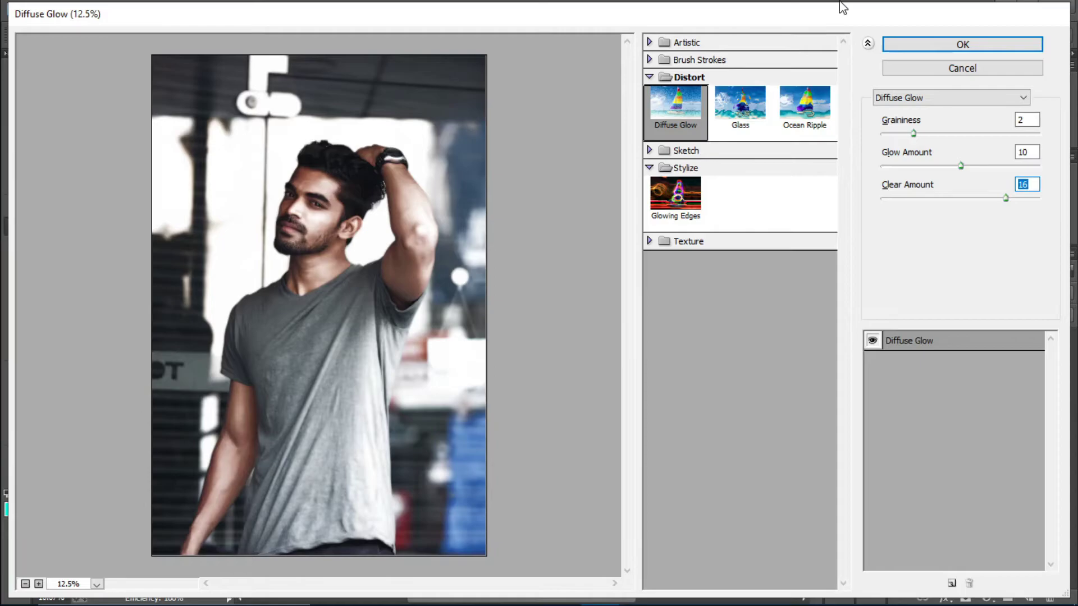
click(918, 48)
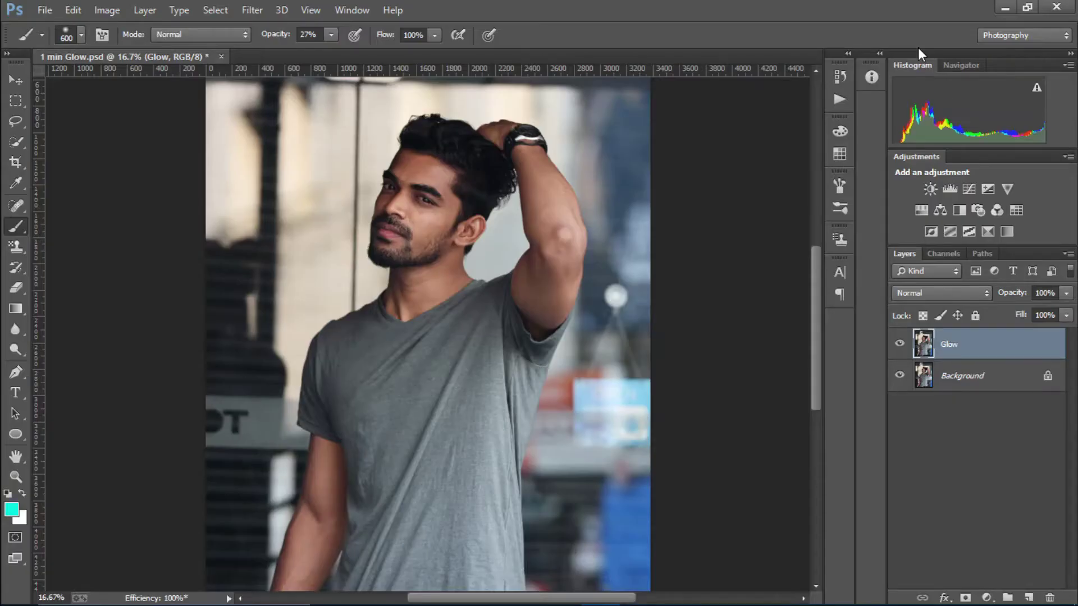
Zoom out and add a black layer mask that fully hides the Glow layer
key(ctrl+minus)
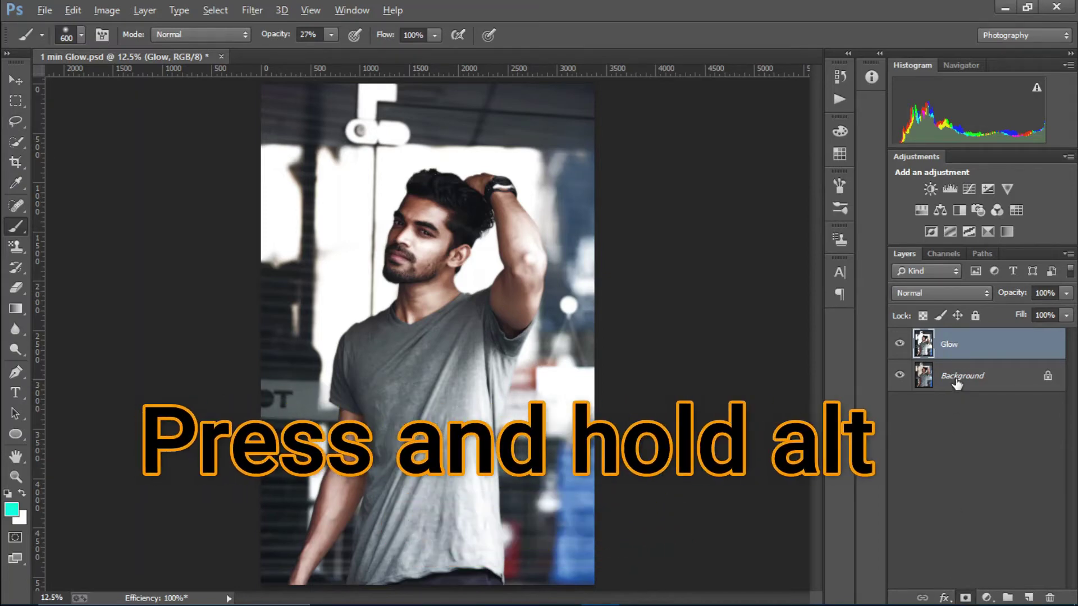
alt+click(965, 598)
key(d)
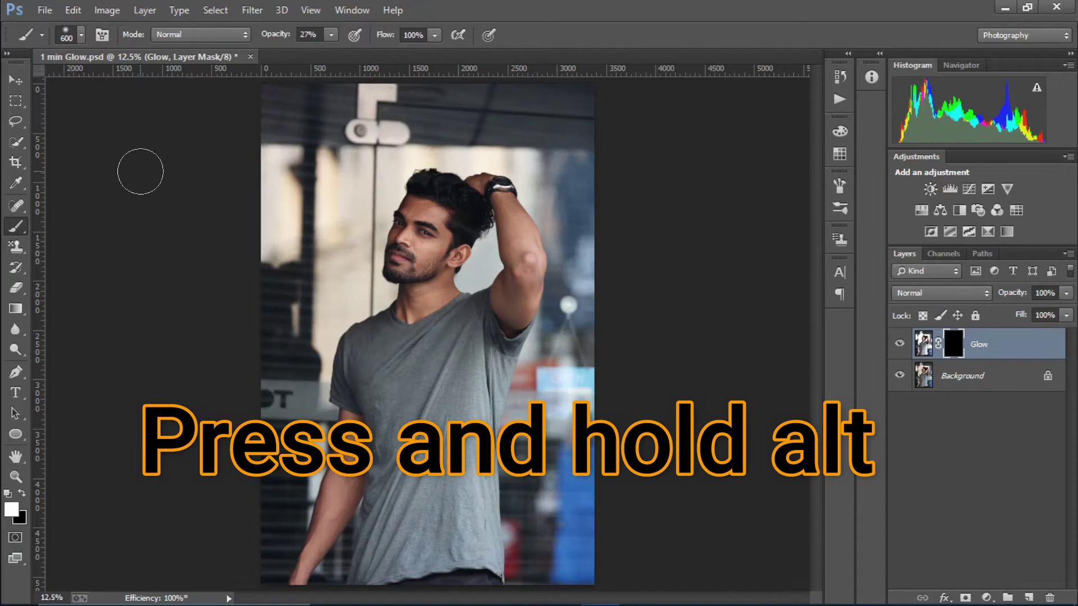
Paint white at 77% brush opacity over the face and raised arm, then lower Glow's opacity
click(331, 35)
drag(375, 53, 372, 53)
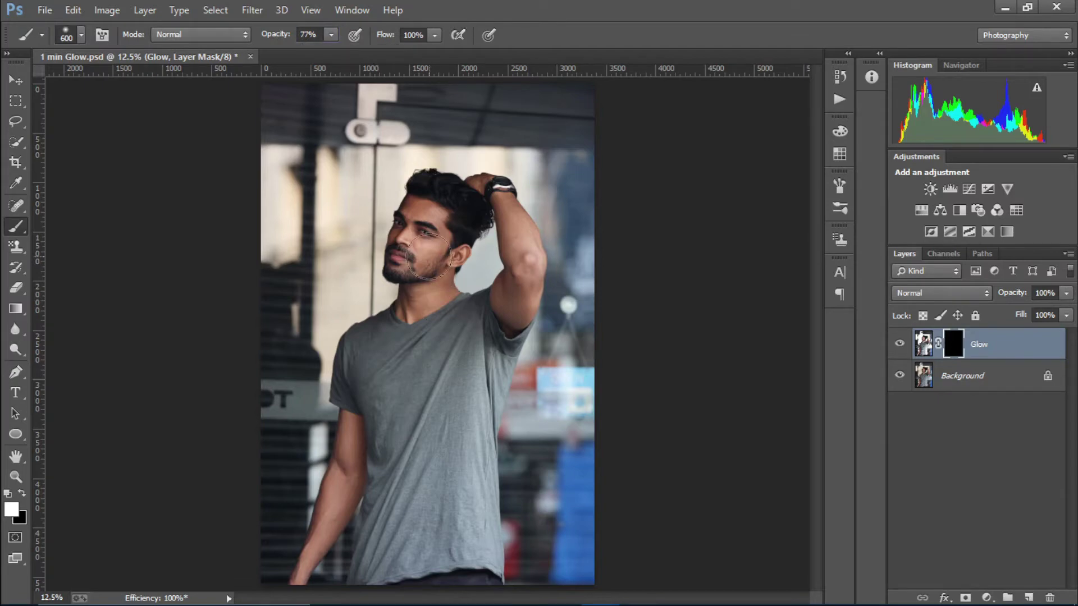
mouse_move(393, 259)
mouse_down()
mouse_move(431, 215)
mouse_move(419, 242)
mouse_up()
mouse_move(430, 278)
mouse_down()
mouse_move(406, 214)
mouse_move(423, 299)
mouse_move(409, 301)
mouse_move(431, 287)
mouse_move(457, 298)
mouse_move(537, 253)
mouse_move(452, 229)
mouse_move(420, 271)
mouse_move(441, 286)
mouse_move(453, 242)
mouse_move(406, 206)
mouse_move(406, 230)
mouse_move(485, 268)
mouse_move(523, 253)
mouse_move(511, 227)
mouse_move(513, 309)
mouse_up()
mouse_move(368, 396)
mouse_down()
mouse_move(340, 495)
mouse_move(301, 570)
mouse_up()
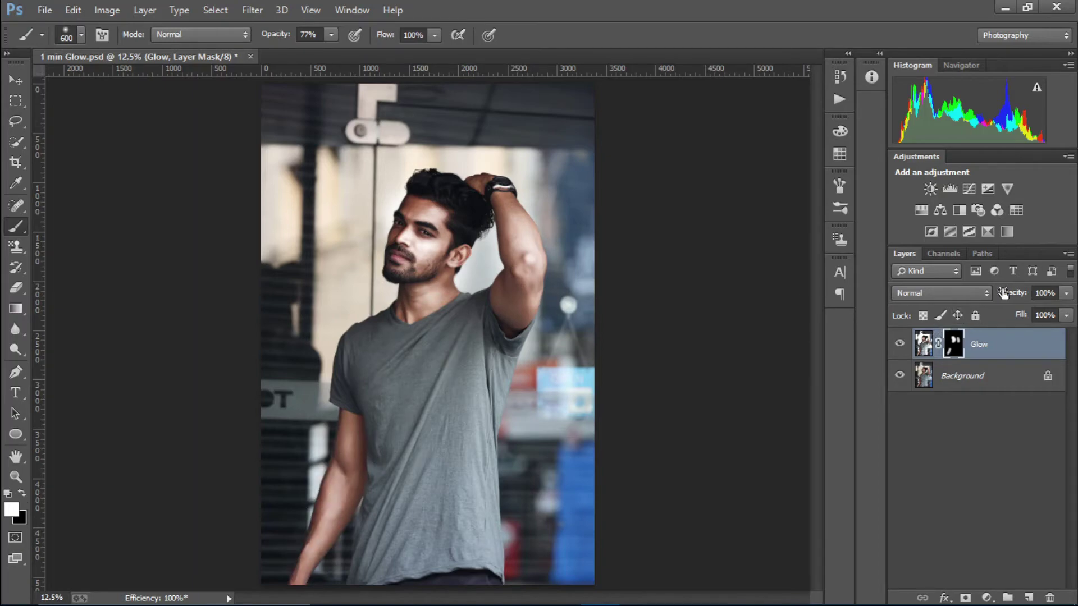
drag(1003, 293, 995, 294)
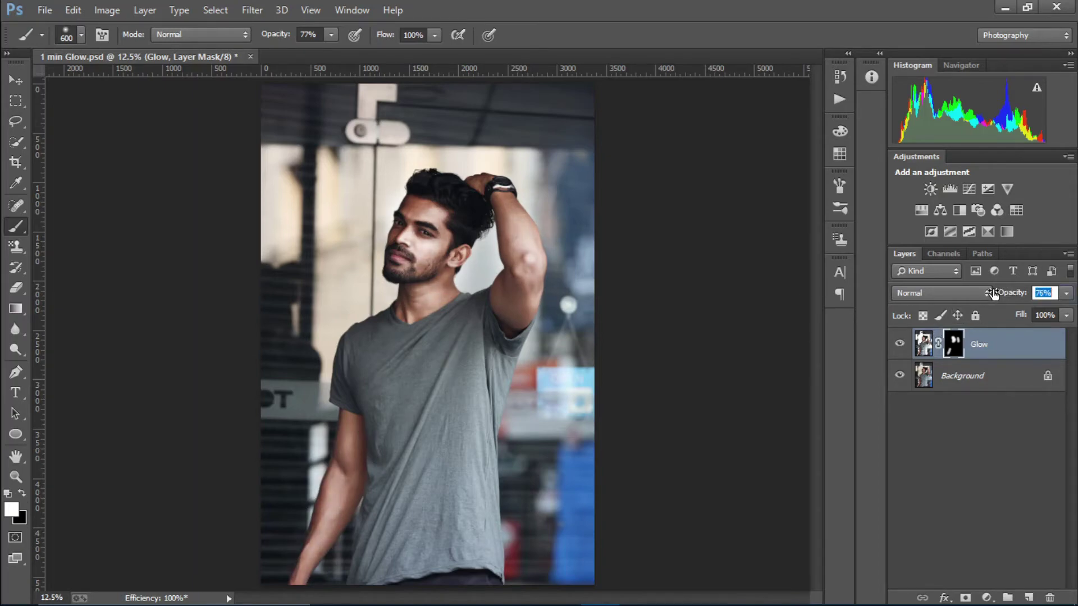
Confirm Glow at 76% opacity, compare with it hidden, and set a black brush at 28%
key(Return)
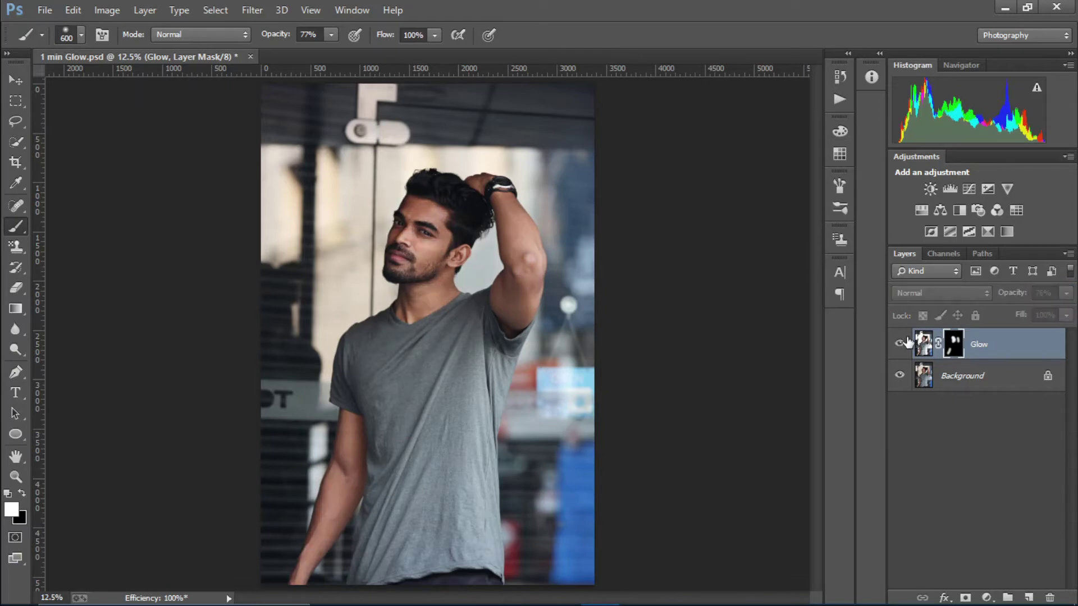
click(904, 342)
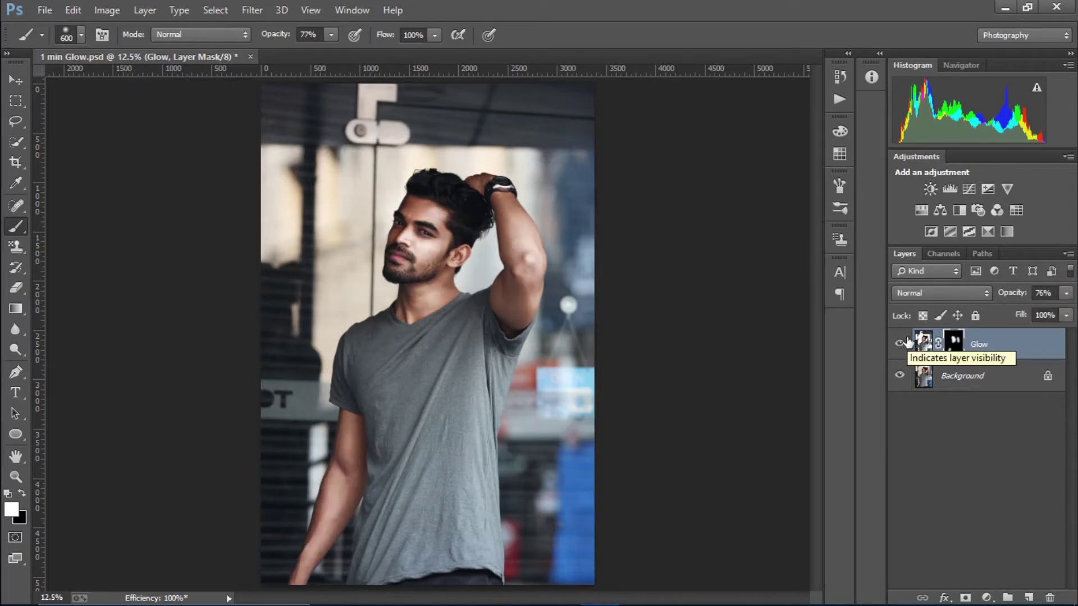
click(332, 35)
drag(330, 50, 292, 50)
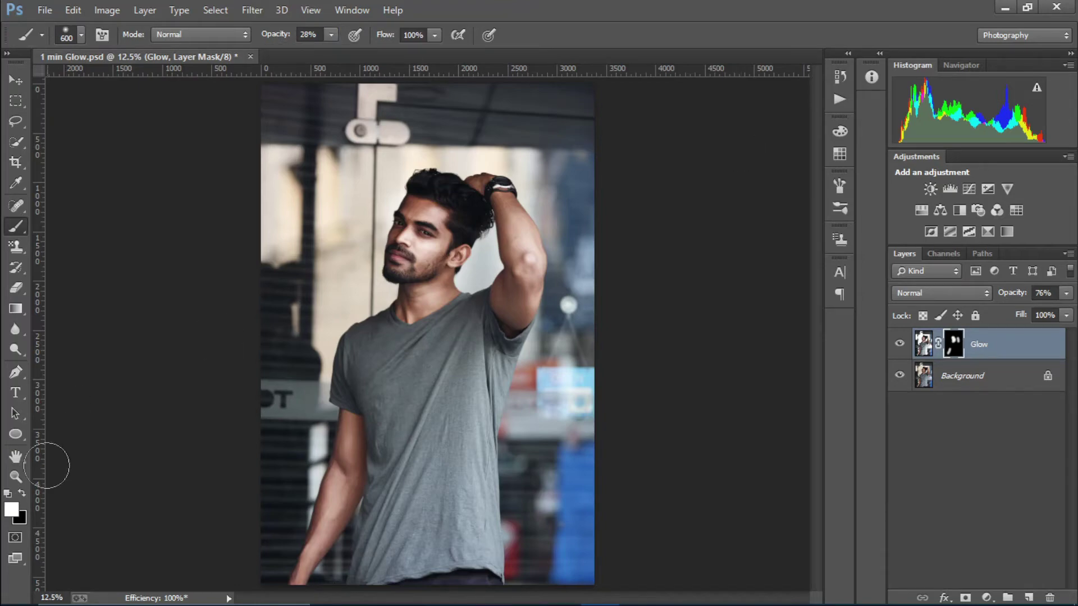
click(23, 494)
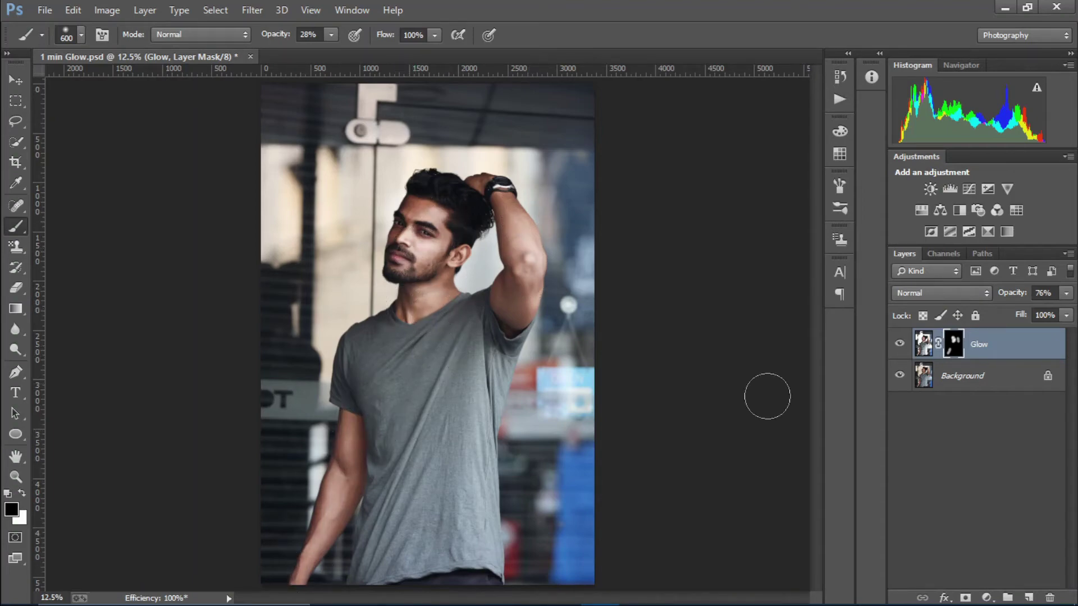
click(899, 346)
Duplicate the Glow layer and delete the Glow copy's existing mask
key(ctrl+j)
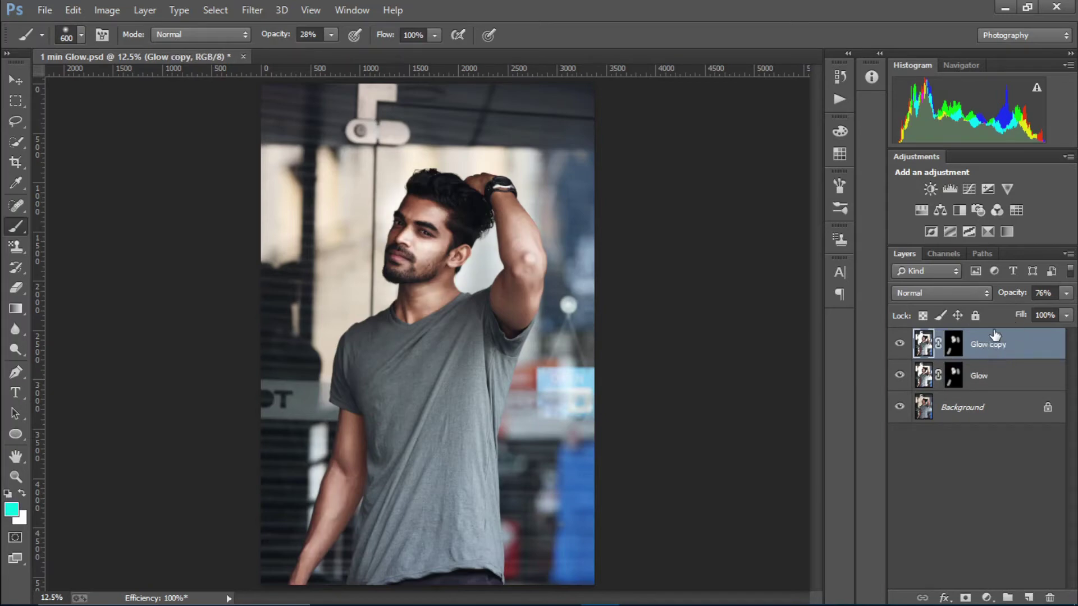
click(950, 349)
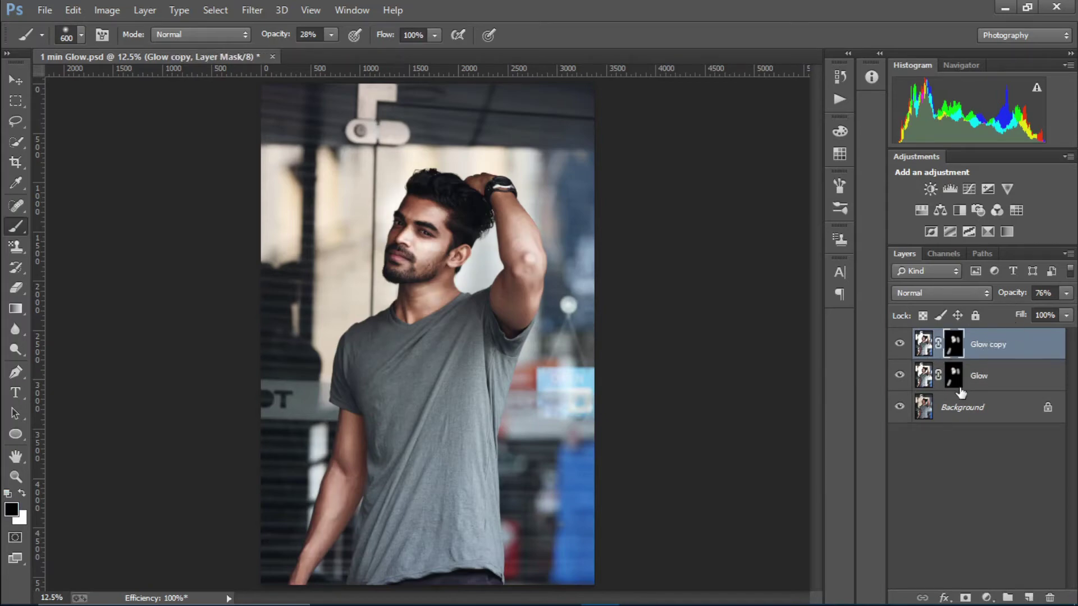
right_click(955, 337)
click(953, 438)
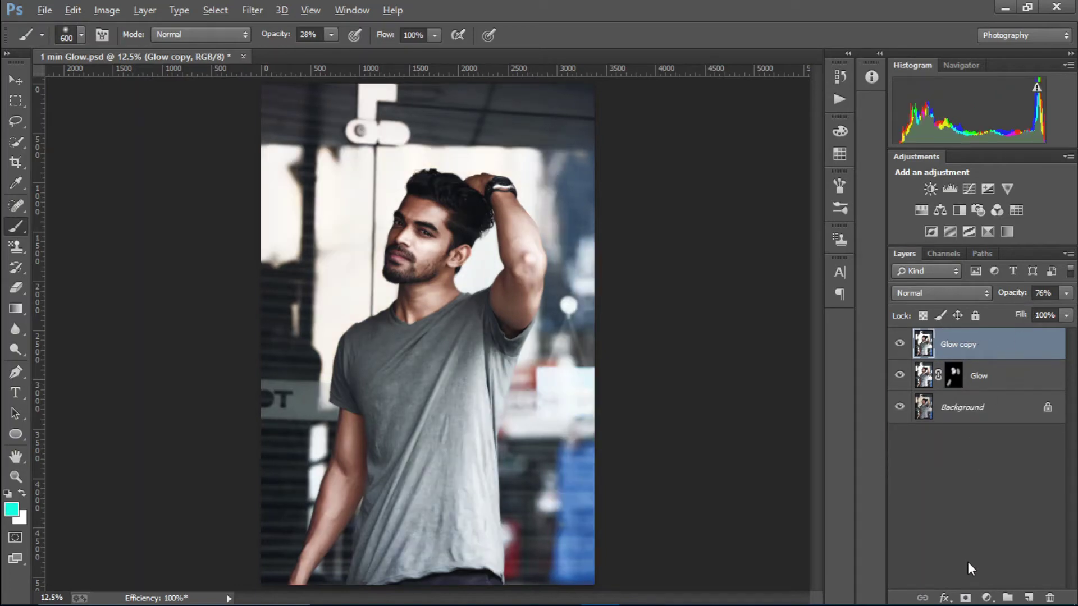
Add a black mask to Glow copy and paint white over the face and left arm
alt+click(967, 596)
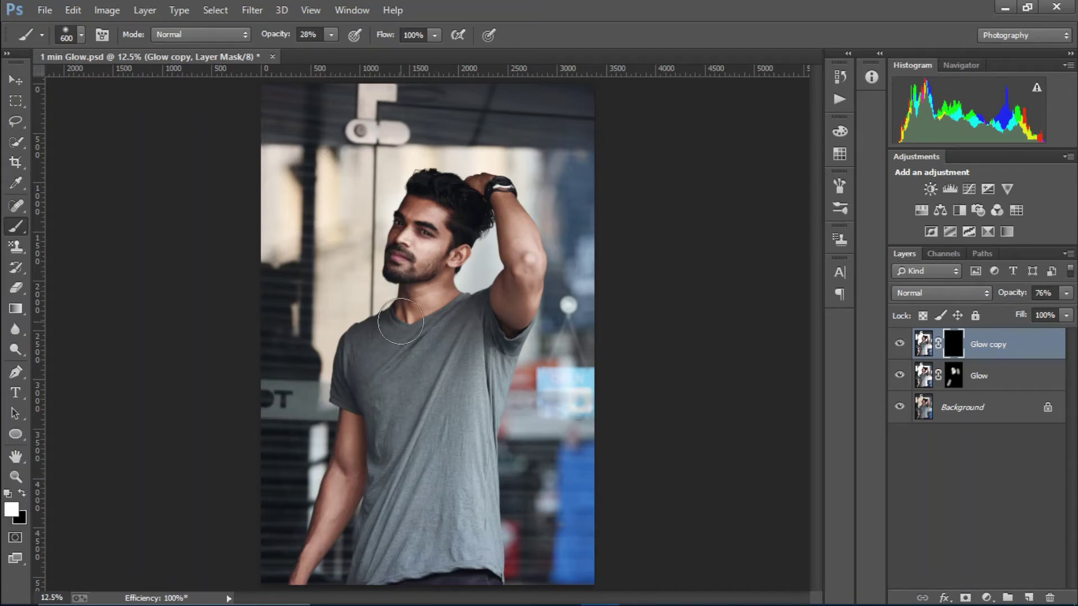
mouse_move(425, 238)
mouse_down()
mouse_move(413, 309)
mouse_move(444, 198)
mouse_move(418, 212)
mouse_move(423, 286)
mouse_move(472, 268)
mouse_move(508, 235)
mouse_move(520, 304)
mouse_up()
drag(368, 443, 308, 534)
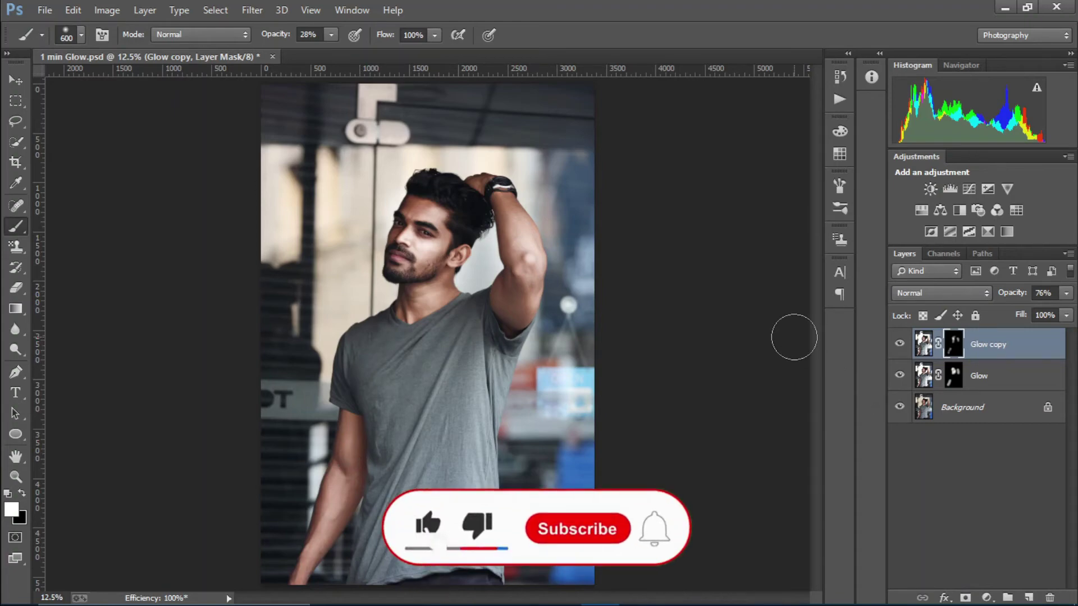
In Glow copy's Blending Options, test channel combinations, arriving at red and green only
double_click(1047, 349)
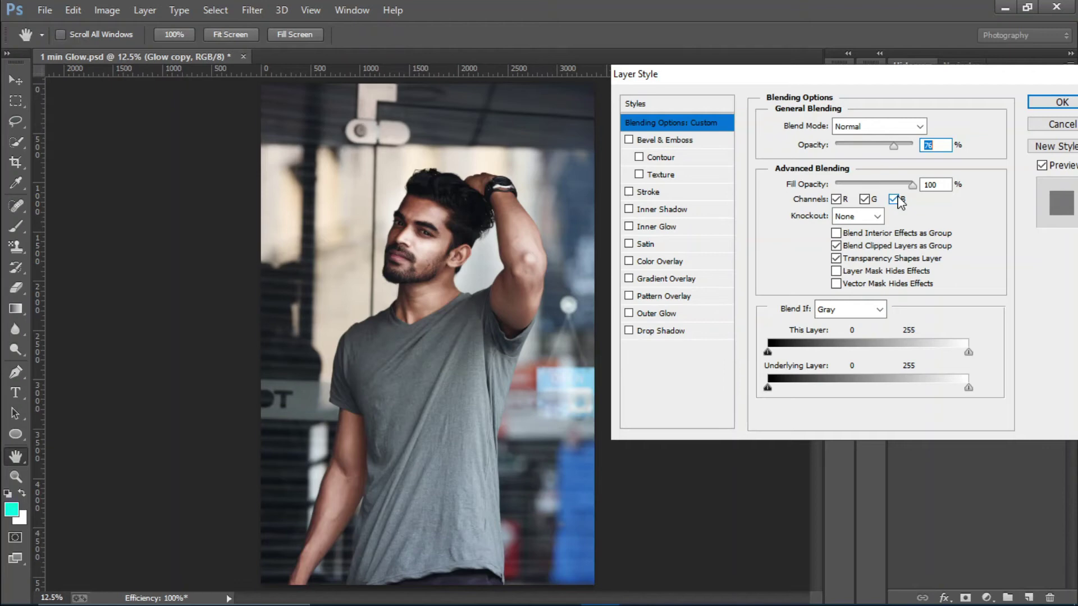
click(895, 200)
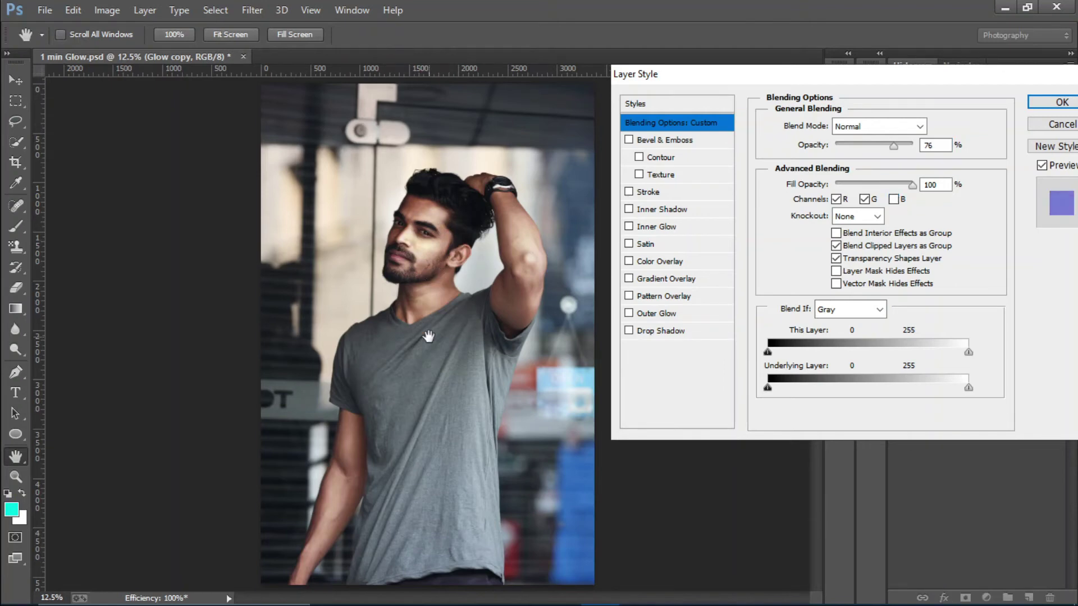
click(864, 199)
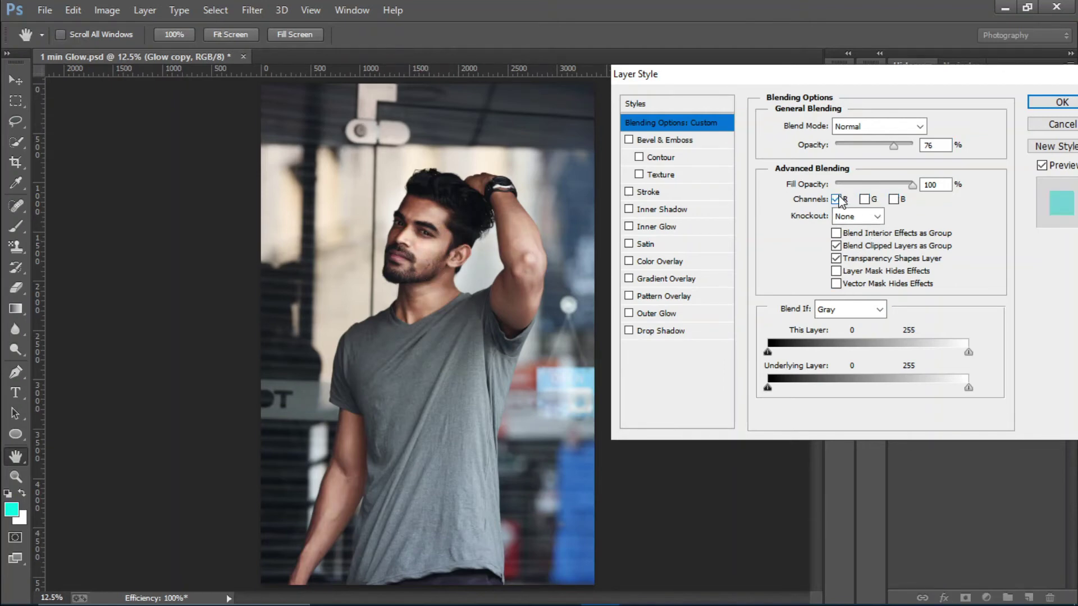
click(837, 199)
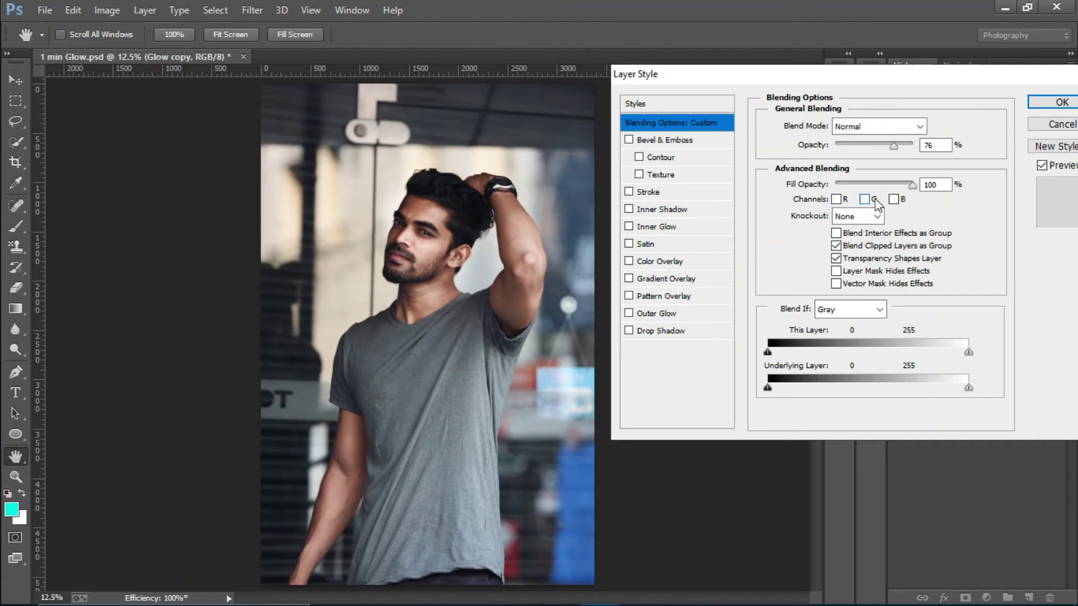
click(878, 205)
click(893, 199)
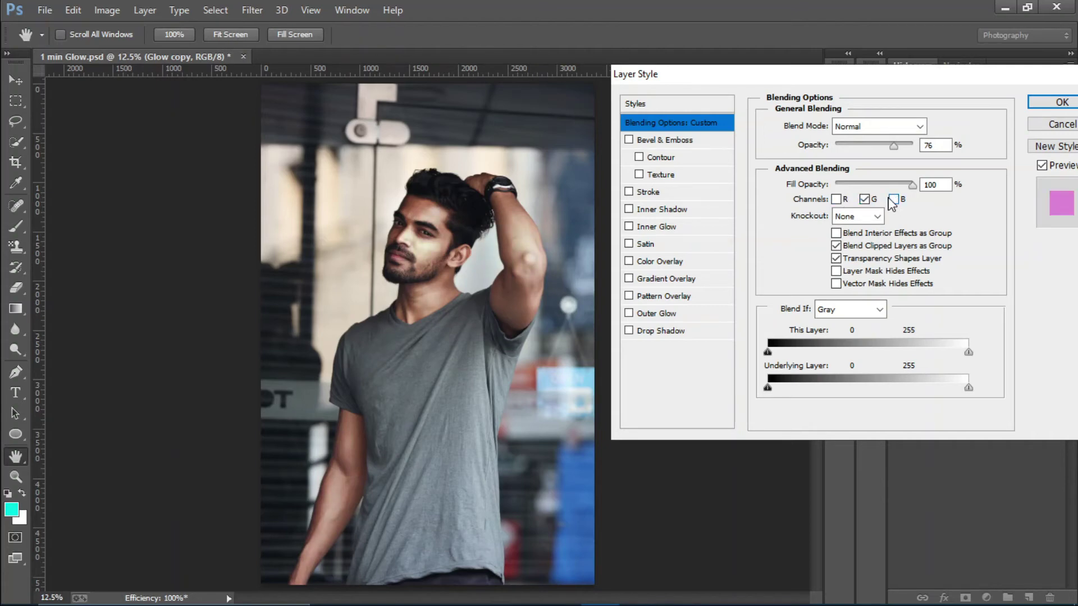
click(864, 199)
click(836, 199)
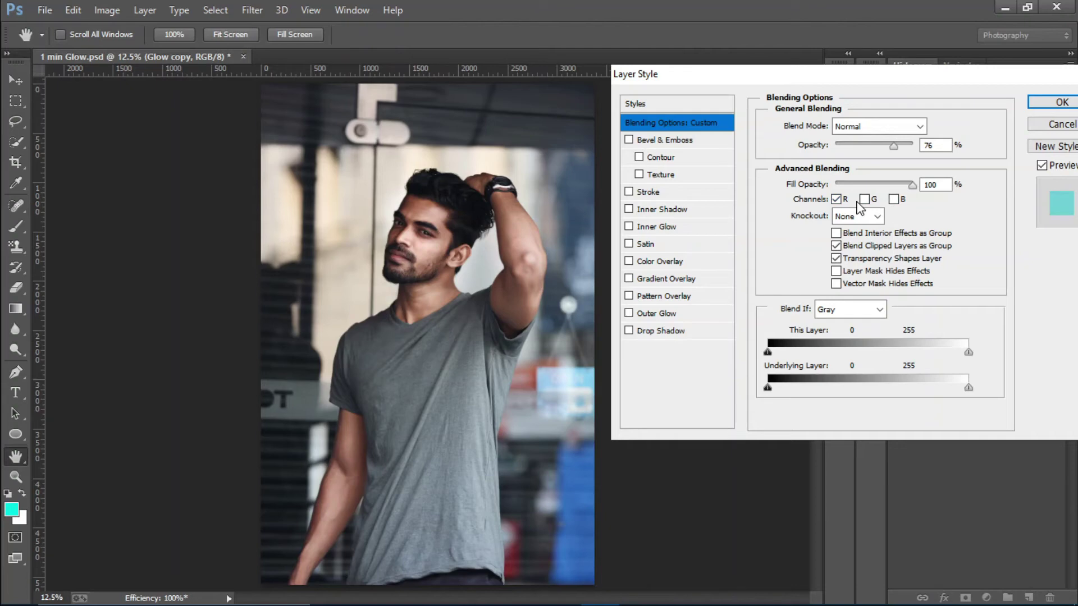
click(837, 199)
click(836, 199)
click(864, 199)
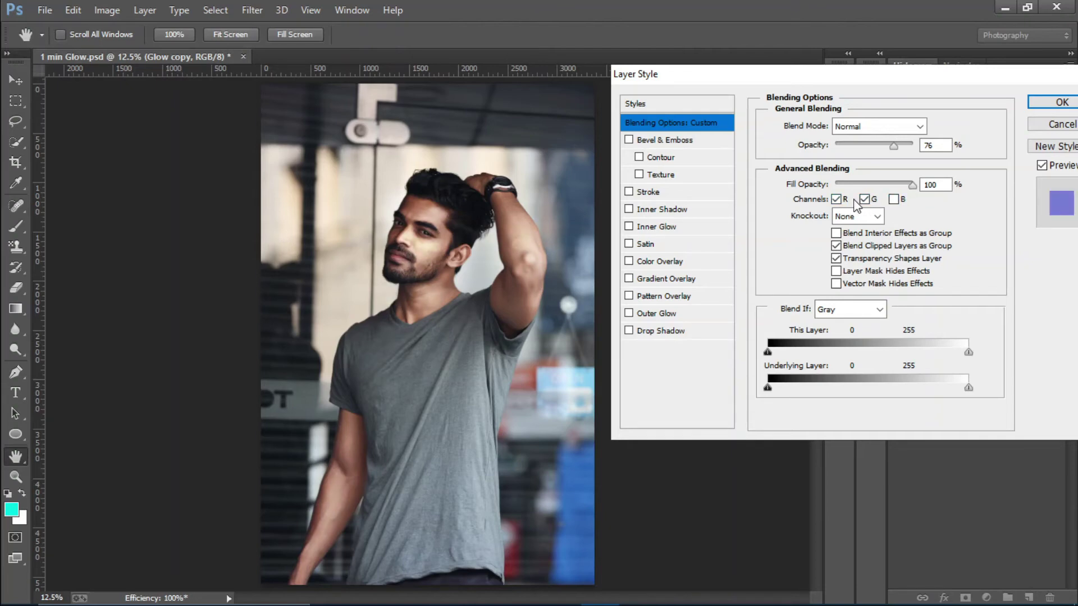
Settle on blending only R and G, with Opacity 74% and Fill Opacity 79%
click(836, 199)
click(865, 200)
click(893, 199)
click(864, 199)
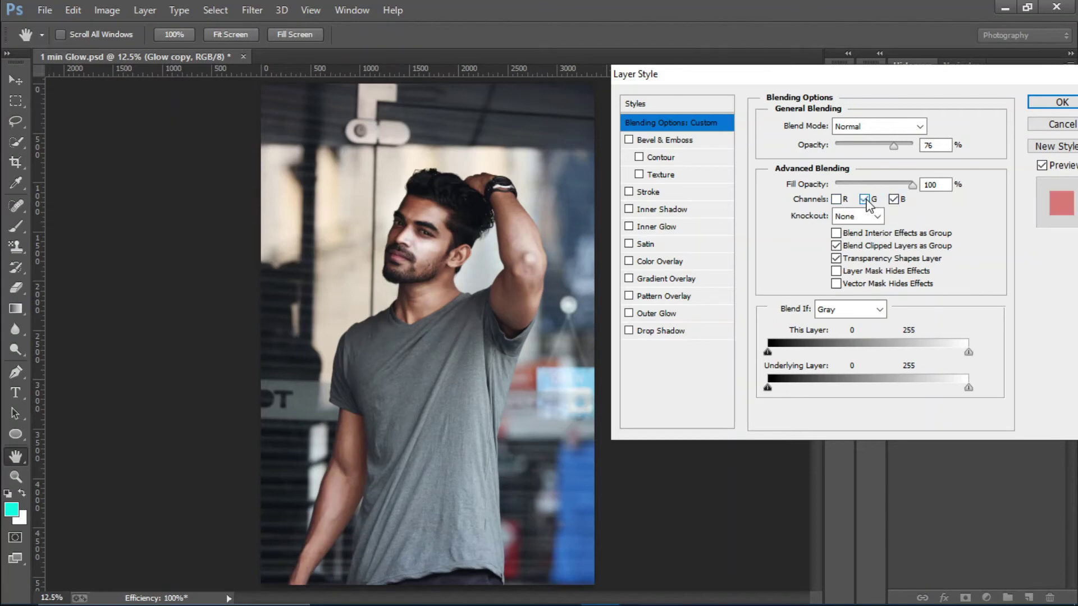
click(893, 199)
click(836, 199)
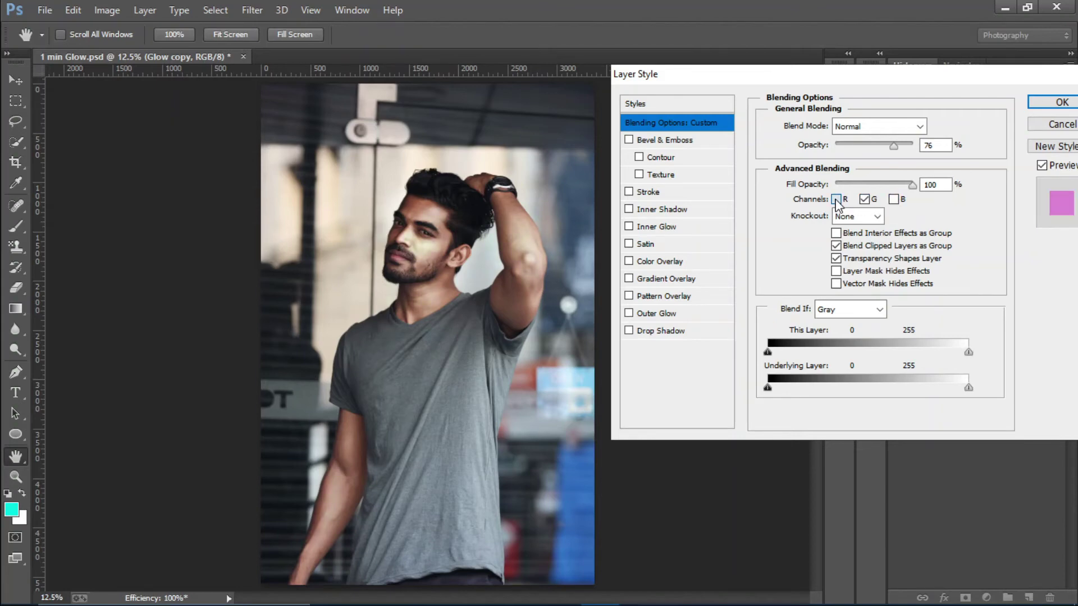
click(899, 200)
click(898, 201)
click(894, 199)
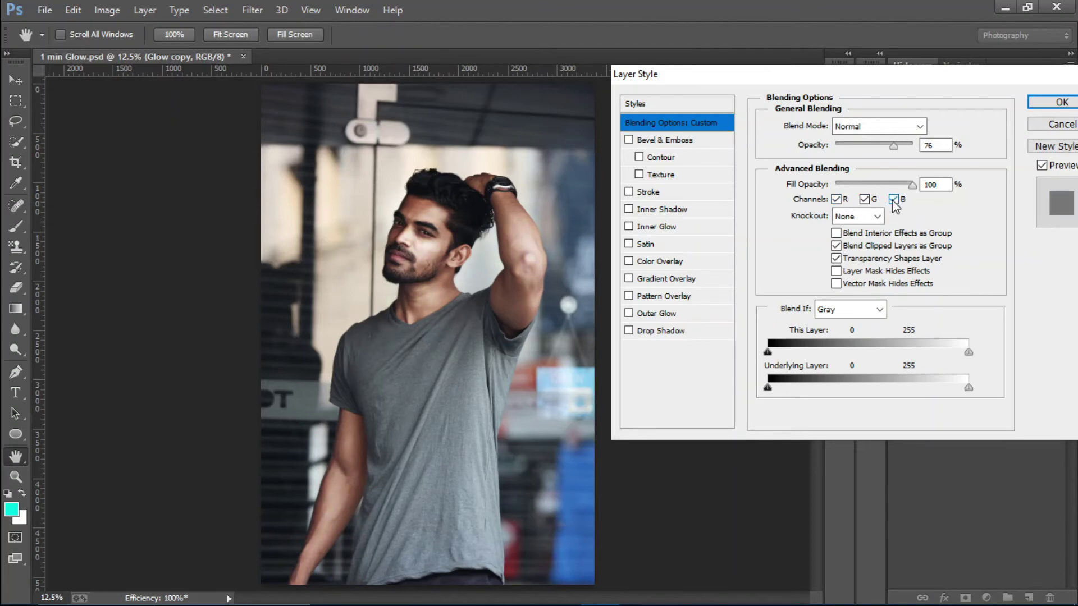
click(894, 200)
click(864, 200)
click(893, 200)
click(894, 199)
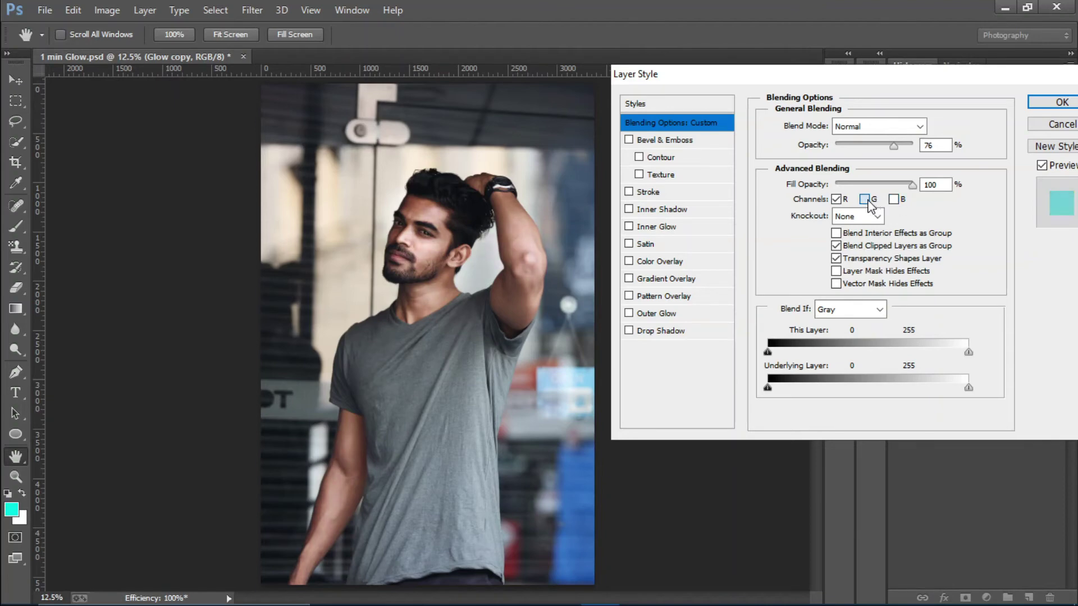
click(864, 200)
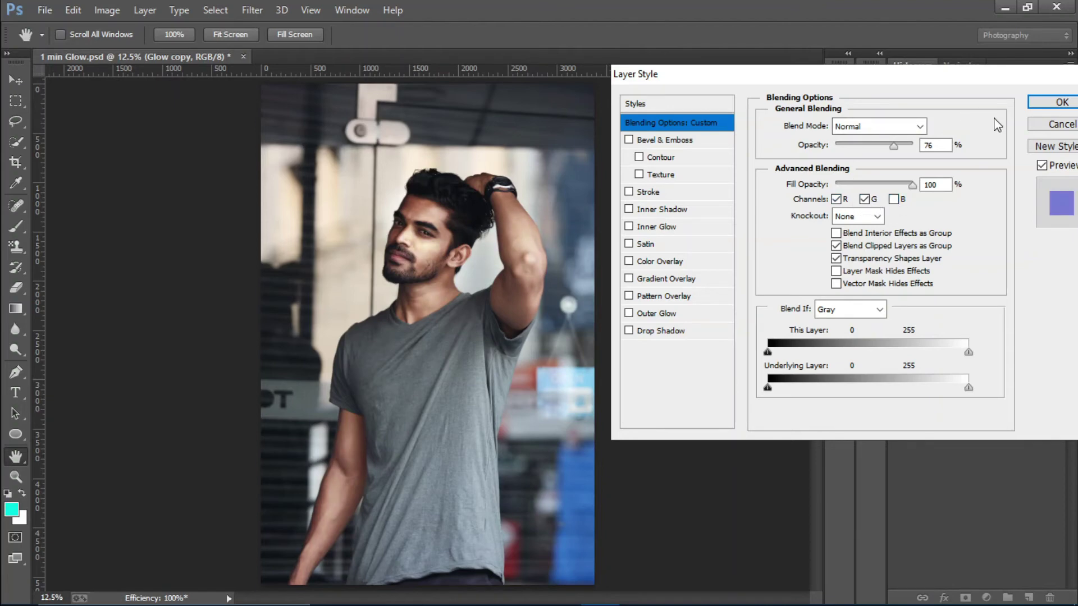
drag(890, 145, 892, 146)
drag(911, 185, 896, 186)
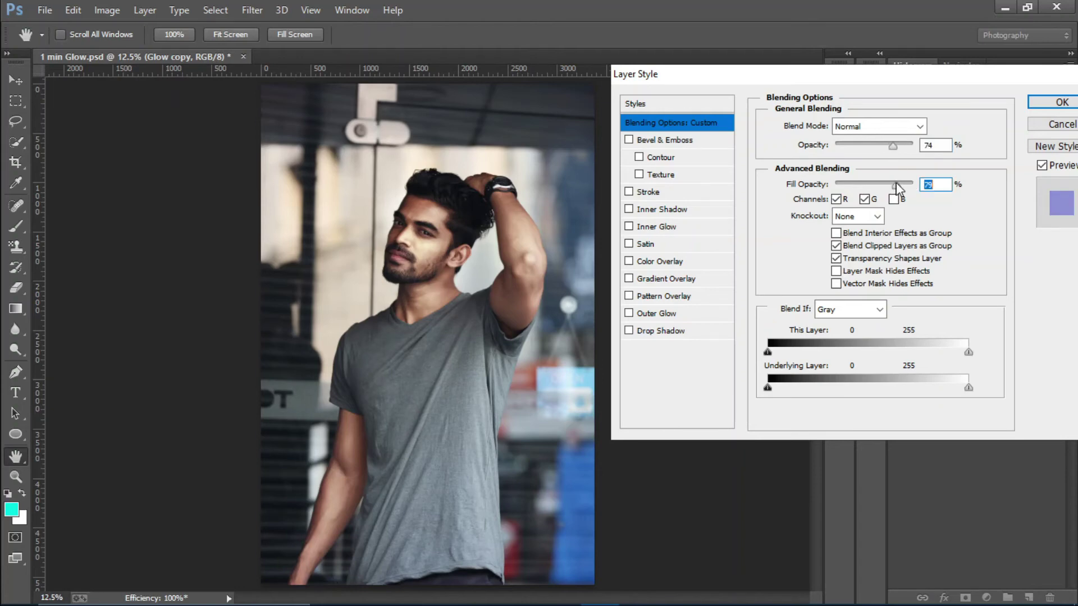
Apply the layer style and set up a black brush at 25% on Glow copy's mask
key(b)
click(1046, 104)
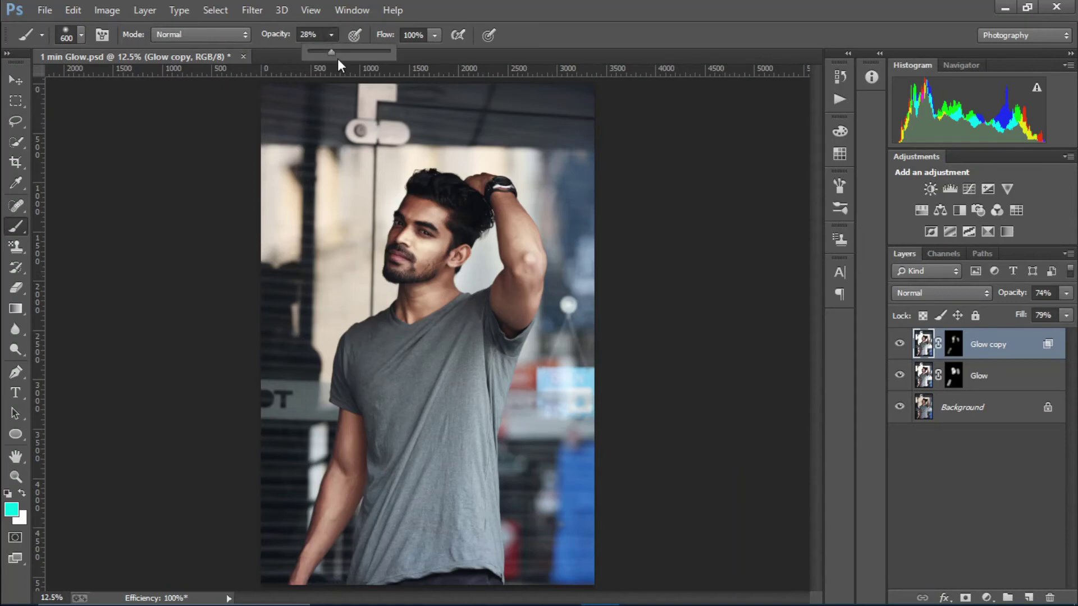
drag(329, 39, 370, 49)
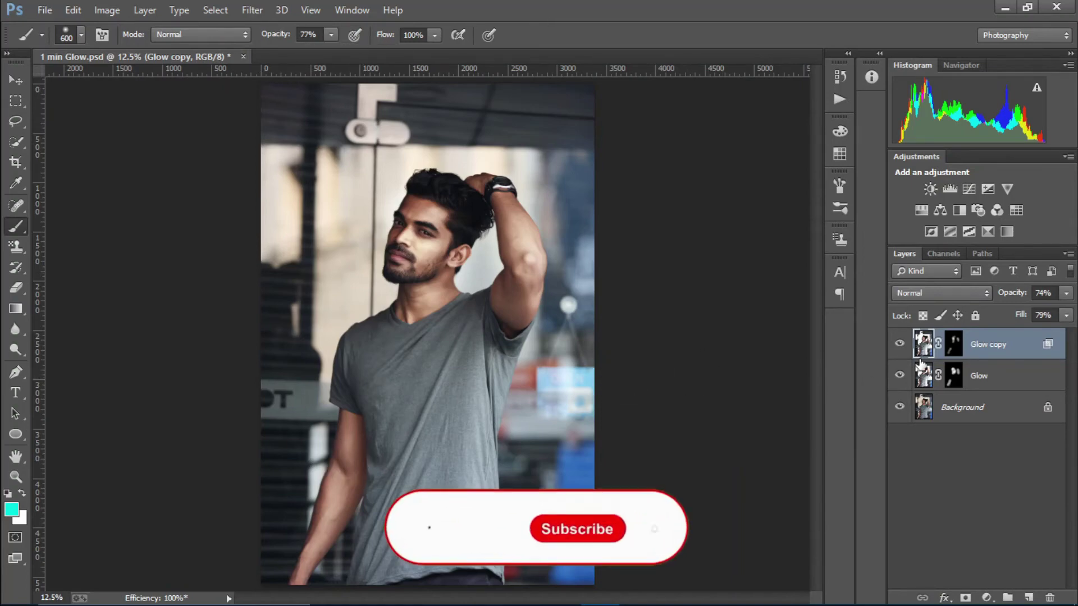
click(953, 344)
key(d)
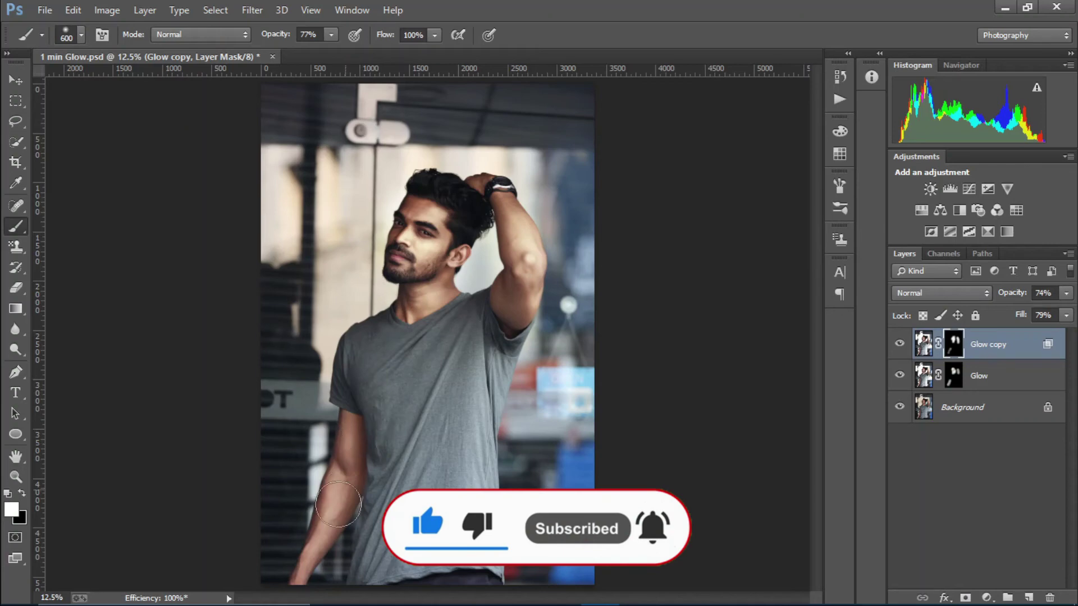
click(331, 34)
click(288, 49)
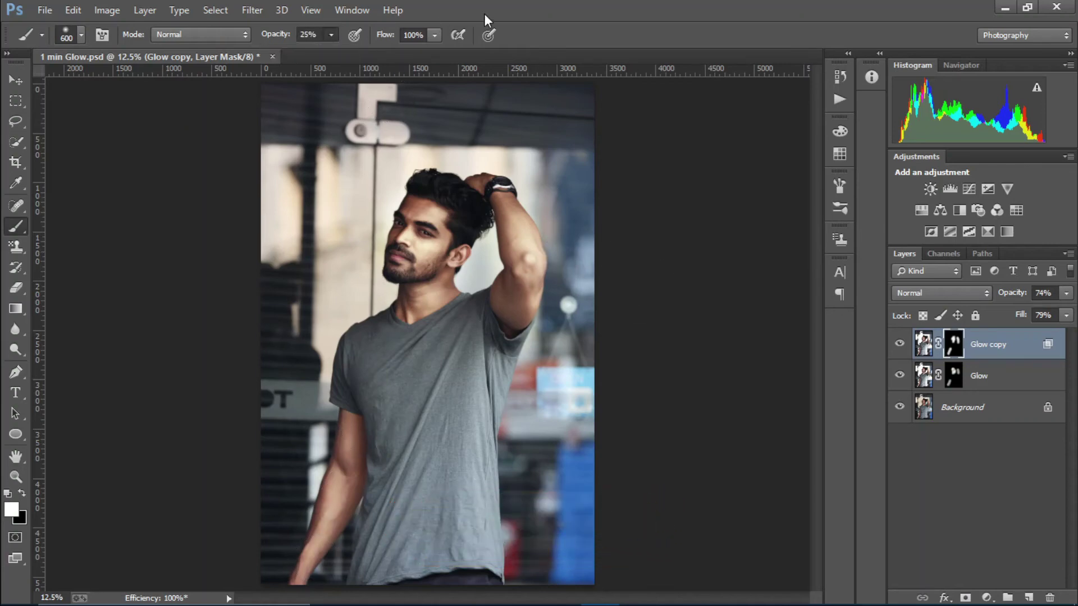
click(22, 492)
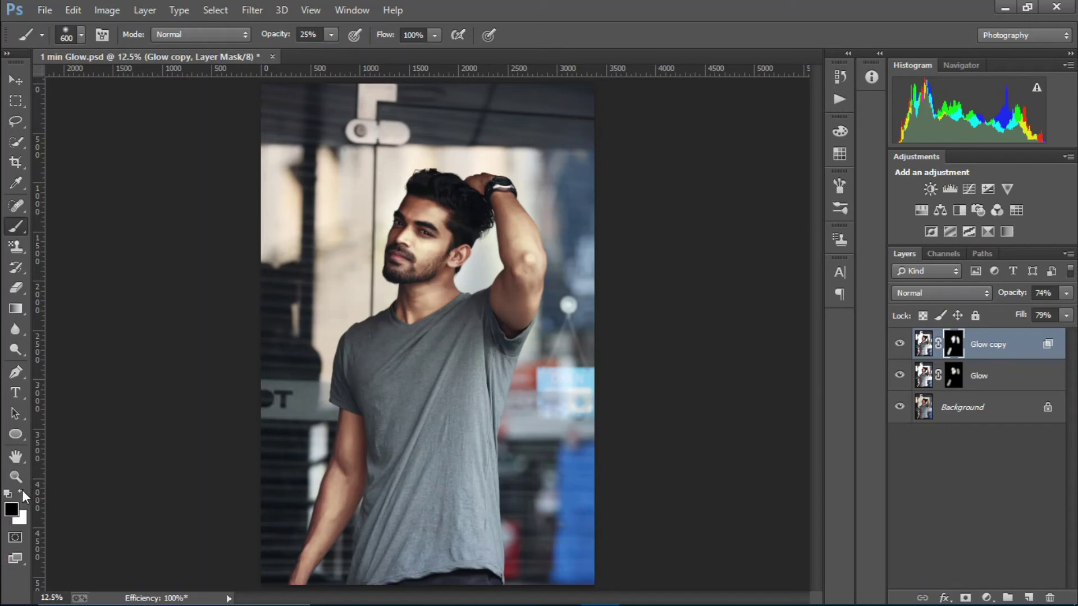
Paint black over the face, hair and arms, then drop Glow copy to about 62% opacity
mouse_move(431, 227)
mouse_down()
mouse_move(423, 331)
mouse_move(413, 211)
mouse_move(449, 188)
mouse_up()
mouse_move(530, 207)
mouse_down()
mouse_move(537, 339)
mouse_move(522, 205)
mouse_move(528, 327)
mouse_move(353, 383)
mouse_move(347, 505)
mouse_move(332, 559)
mouse_up()
click(900, 343)
click(900, 344)
drag(1014, 304, 1003, 305)
click(904, 355)
click(904, 355)
Group Glow and Glow copy and name the group 'Glow'
shift+click(982, 382)
key(ctrl+g)
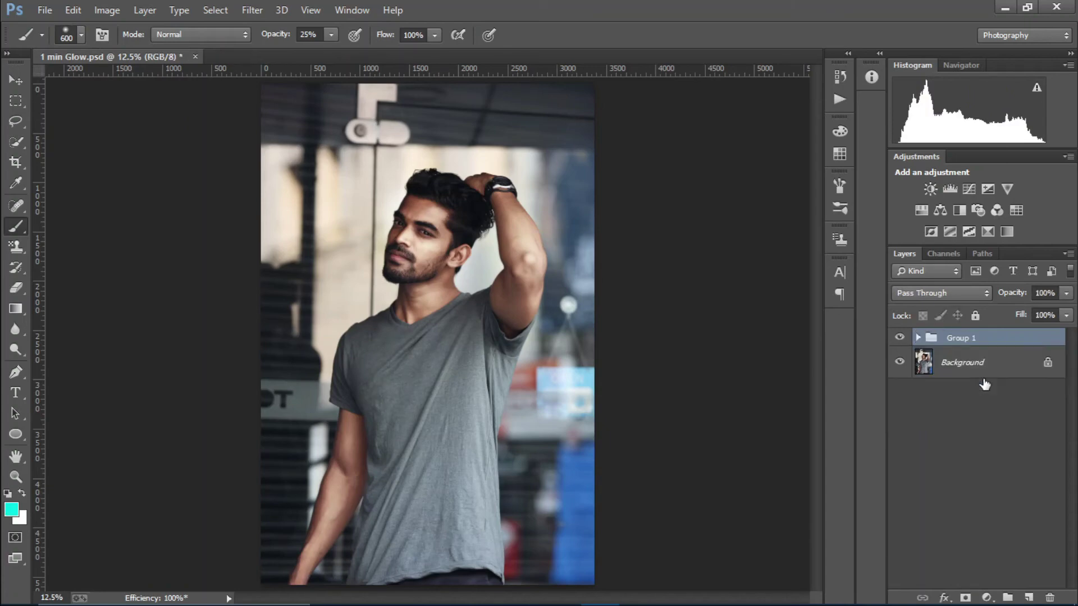
double_click(961, 338)
text(Glow)
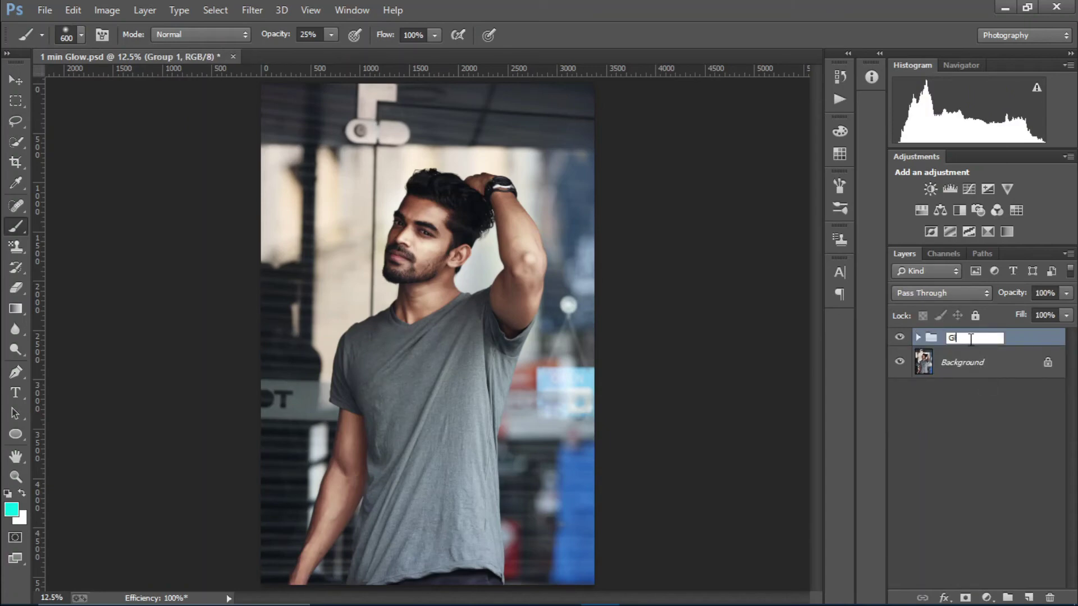
key(Return)
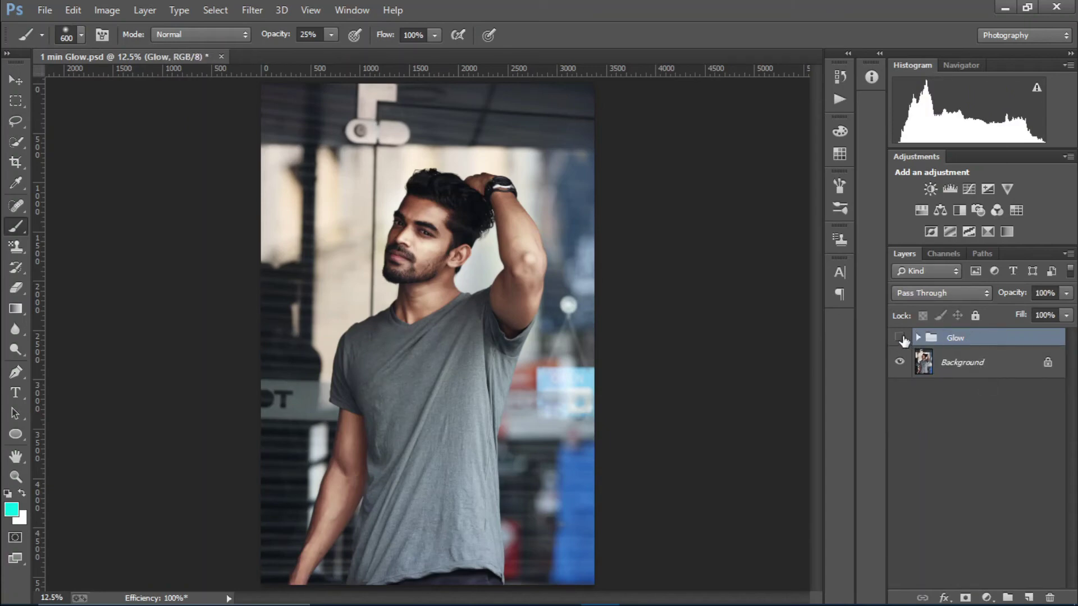
Toggle the Glow group off and on twice for a before/after view of the portrait
click(900, 337)
click(900, 337)
click(900, 338)
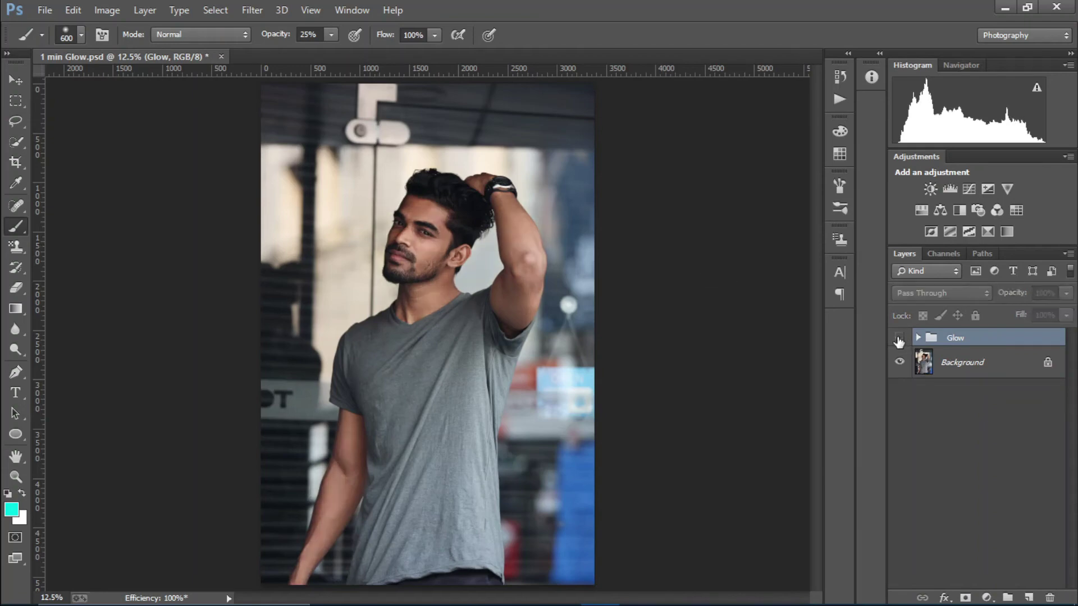
click(900, 339)
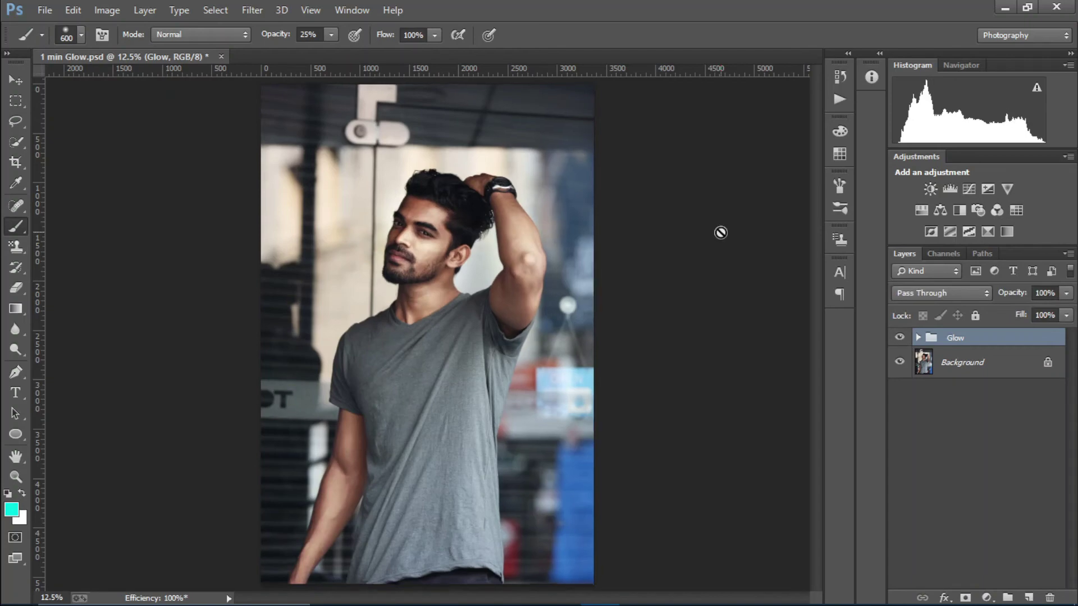
key(ctrl+minus)
key(ctrl+plus)
key(ctrl+plus)
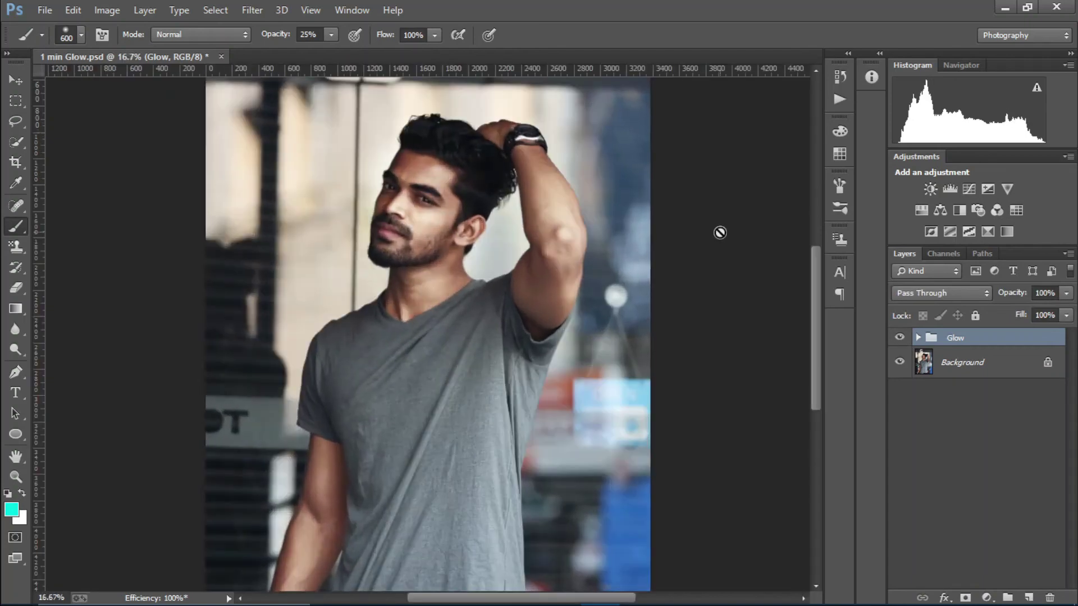